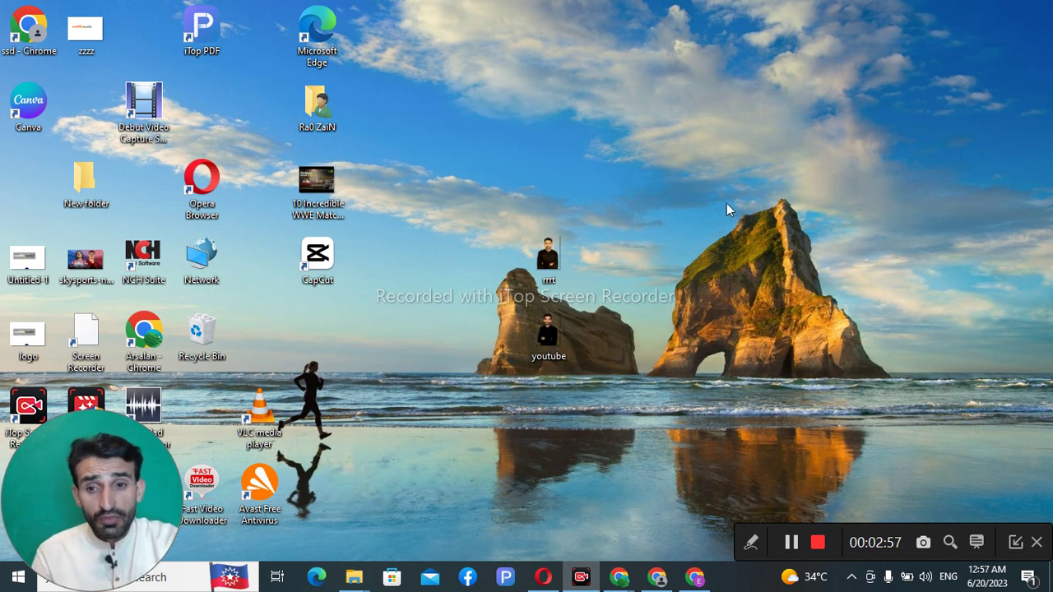
Step: Refresh the desktop icons twice, then restore the Chrome window with the YouTube results
{"action": "right_click", "coordinate": [709, 170]}
{"action": "left_click", "coordinate": [756, 214]}
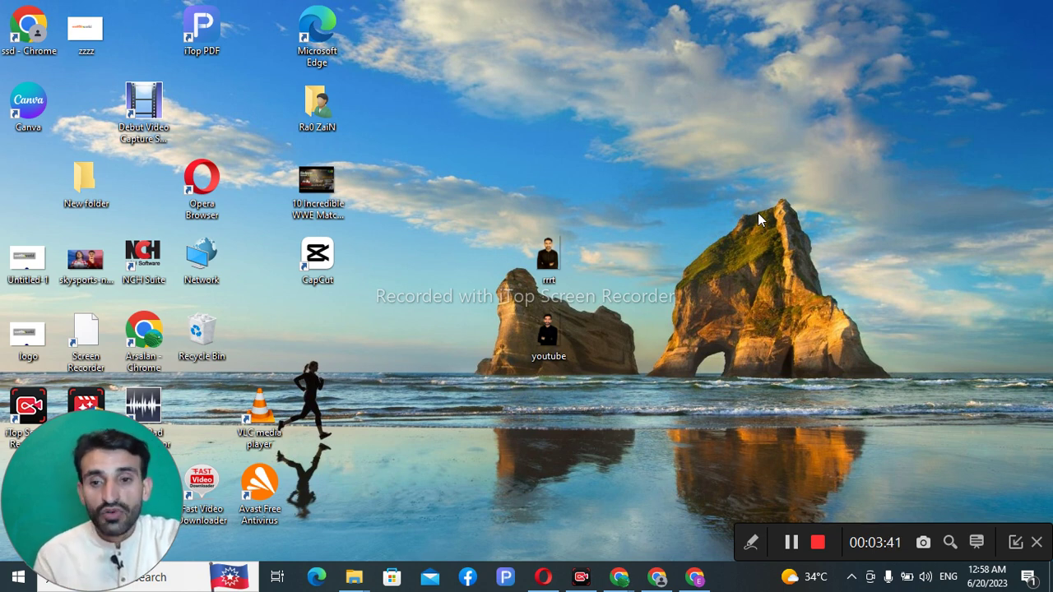
{"action": "right_click", "coordinate": [758, 213]}
{"action": "left_click", "coordinate": [799, 264]}
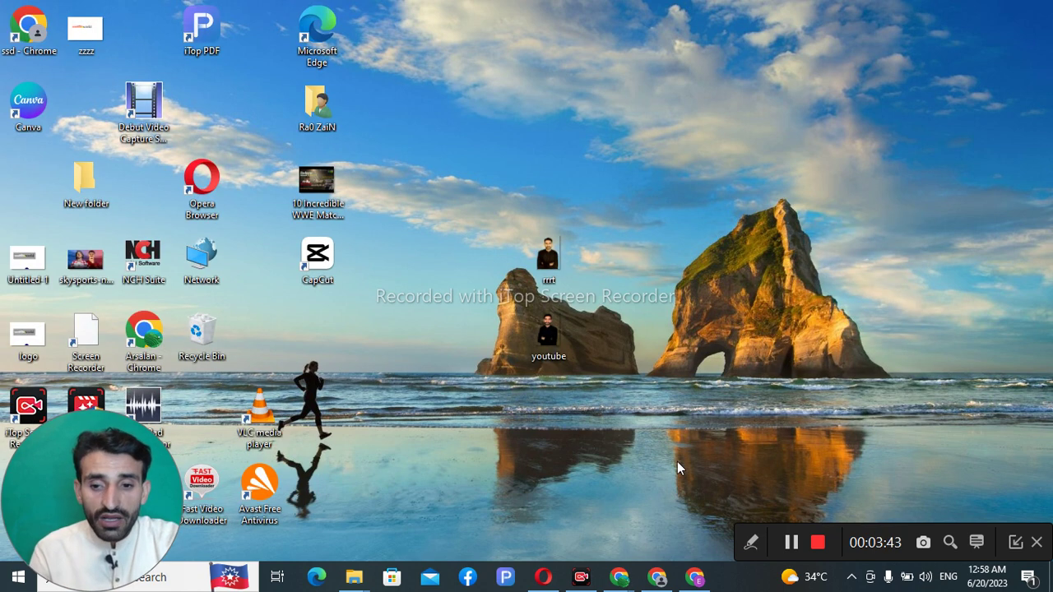
{"action": "mouse_move", "coordinate": [619, 577]}
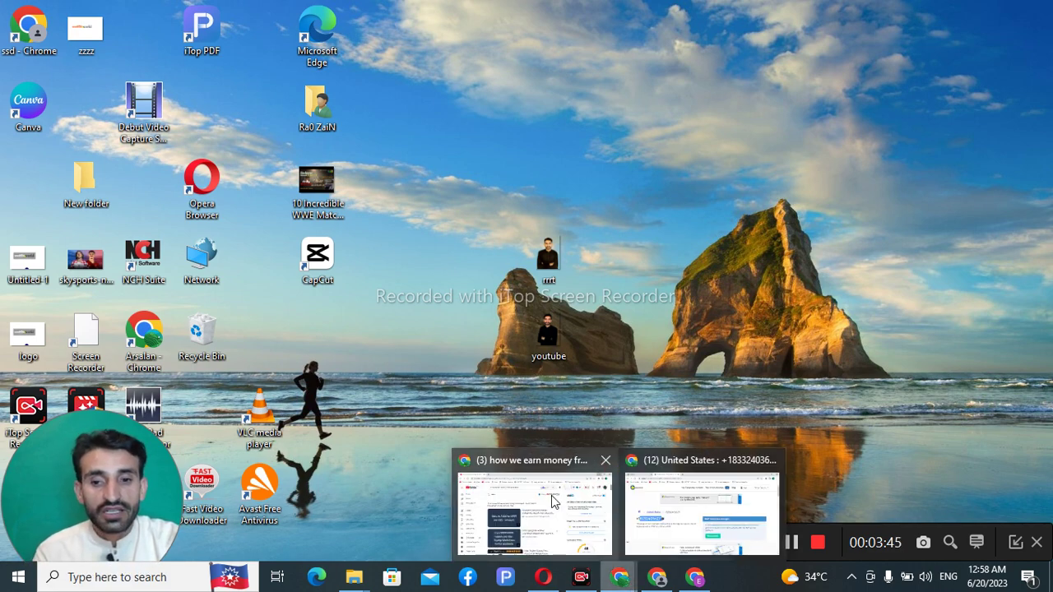
{"action": "left_click", "coordinate": [553, 502]}
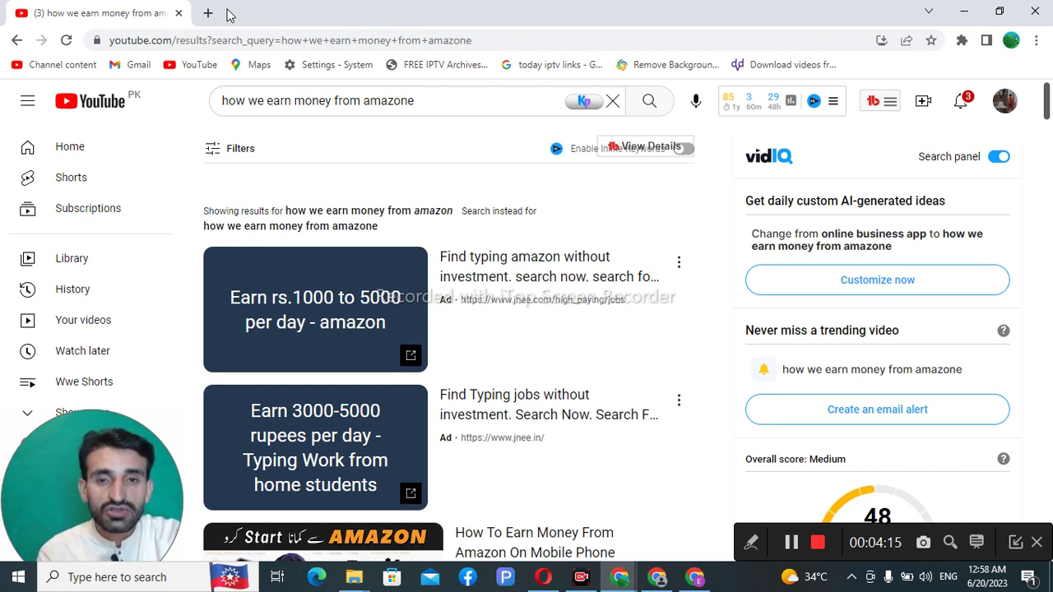
Step: Search Yahoo for 'temporary sms verification' in a new tab
{"action": "left_click", "coordinate": [208, 13]}
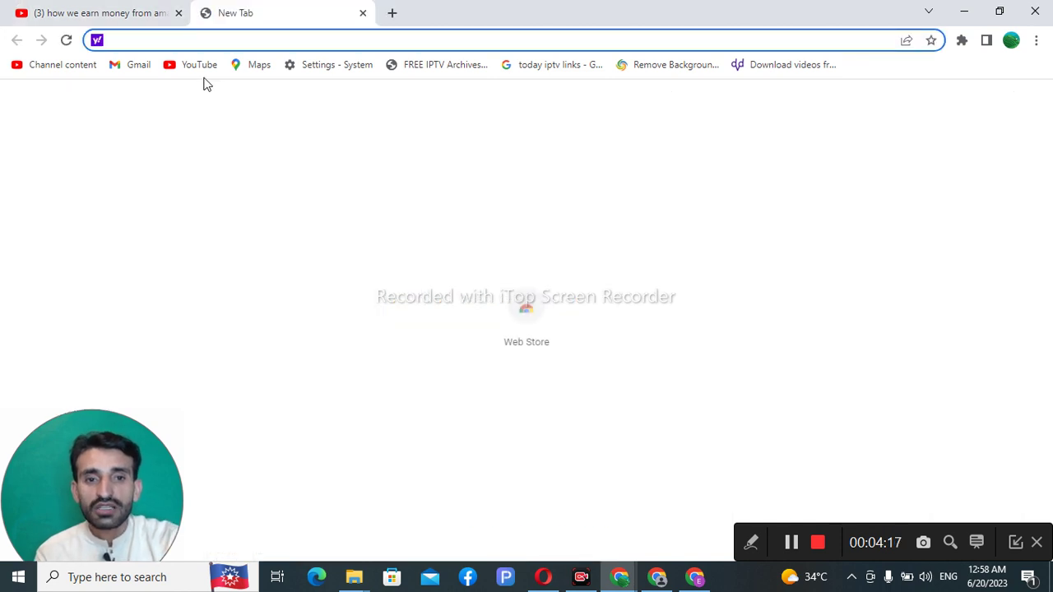
{"action": "type", "text": "temu"}
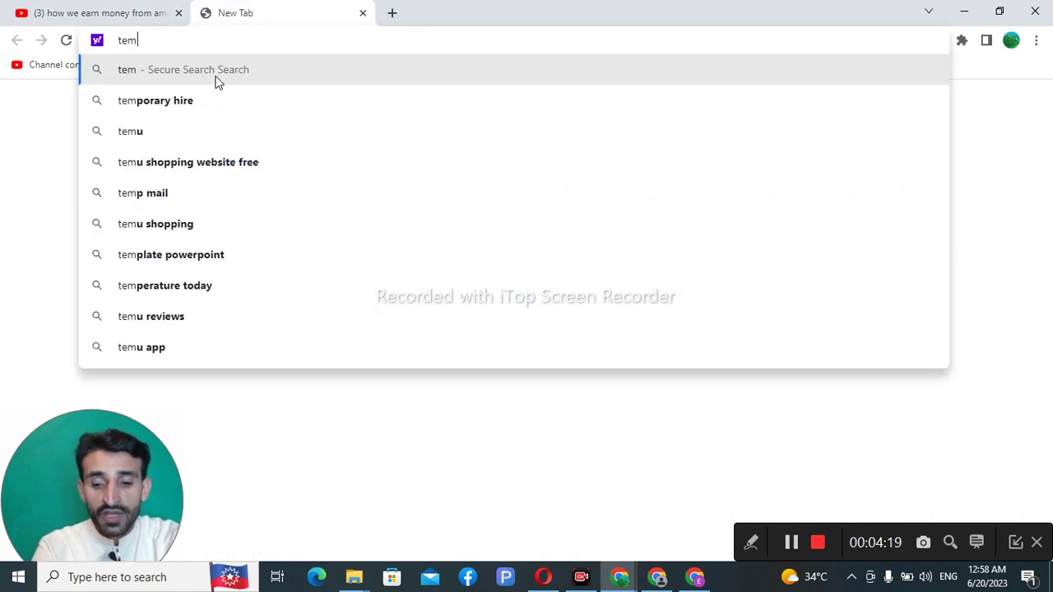
{"action": "key", "text": "BackSpace"}
{"action": "type", "text": "o"}
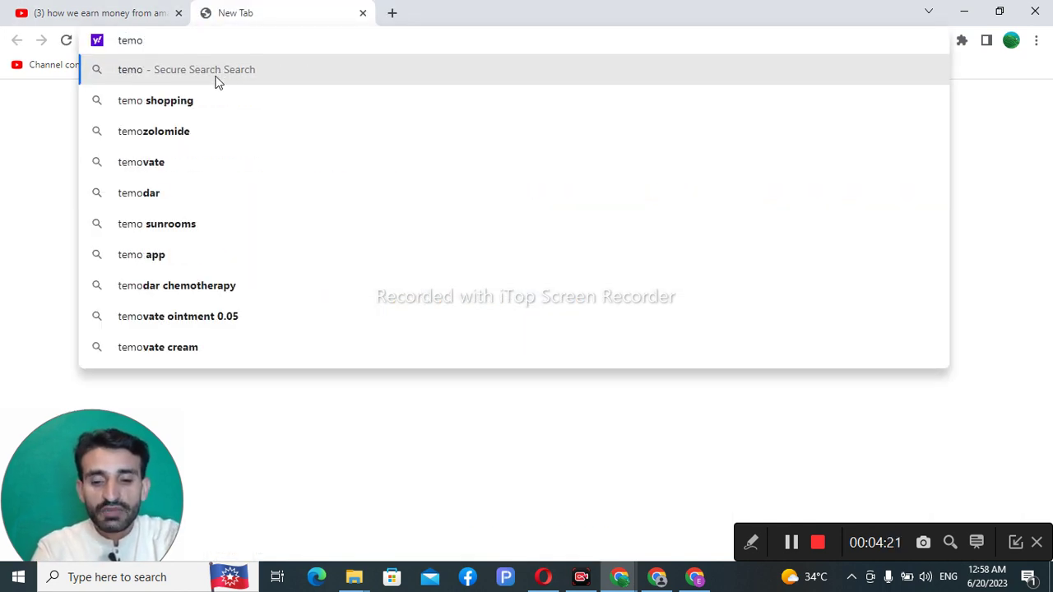
{"action": "type", "text": "poer"}
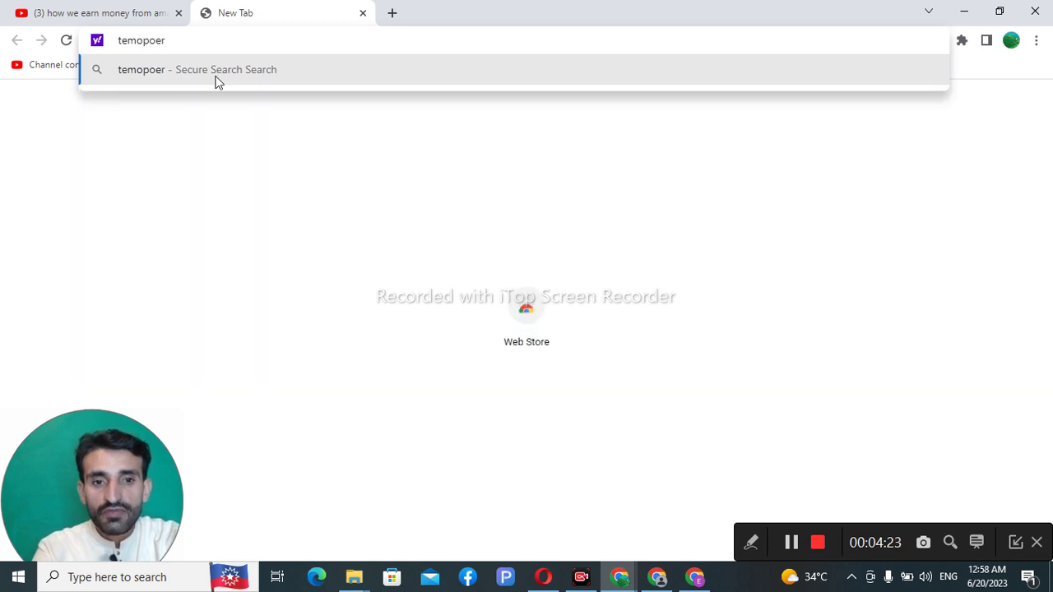
{"action": "key", "text": "BackSpace"}
{"action": "key", "text": "BackSpace"}
{"action": "key", "text": "BackSpace"}
{"action": "key", "text": "BackSpace"}
{"action": "key", "text": "BackSpace"}
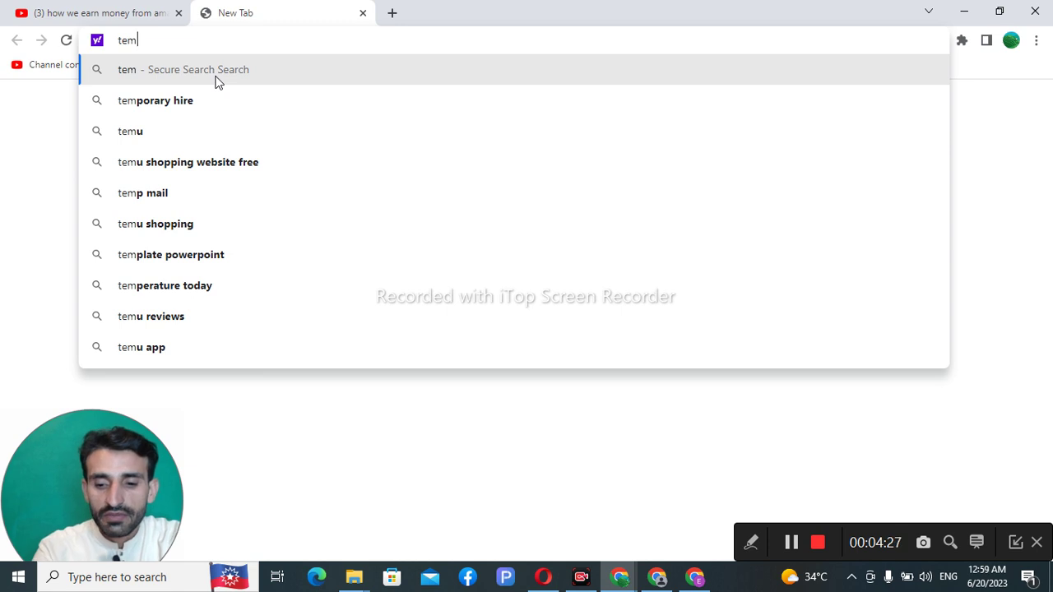
{"action": "type", "text": "porary"}
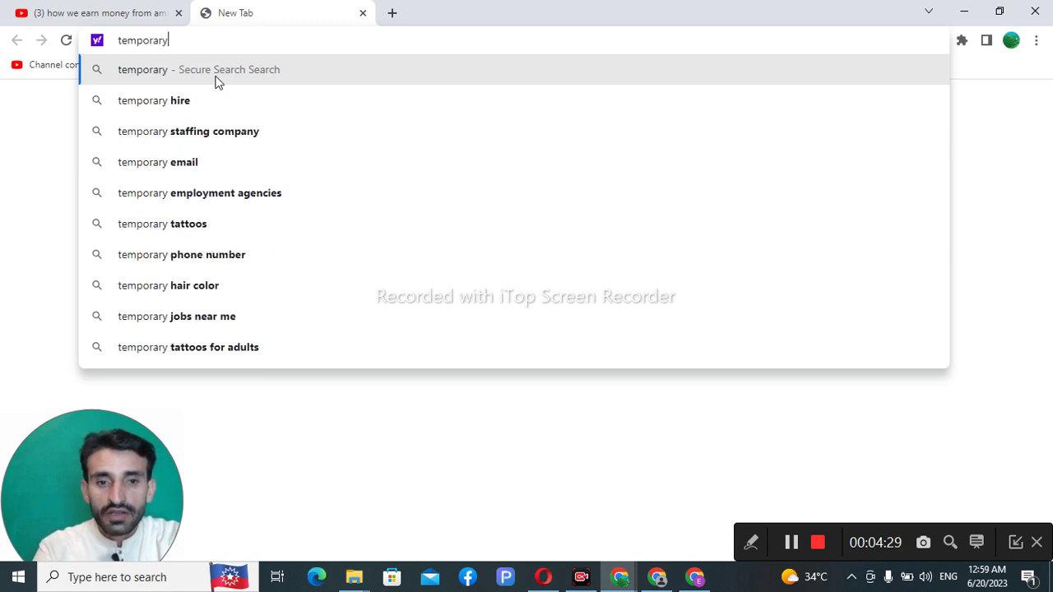
{"action": "type", "text": " sms"}
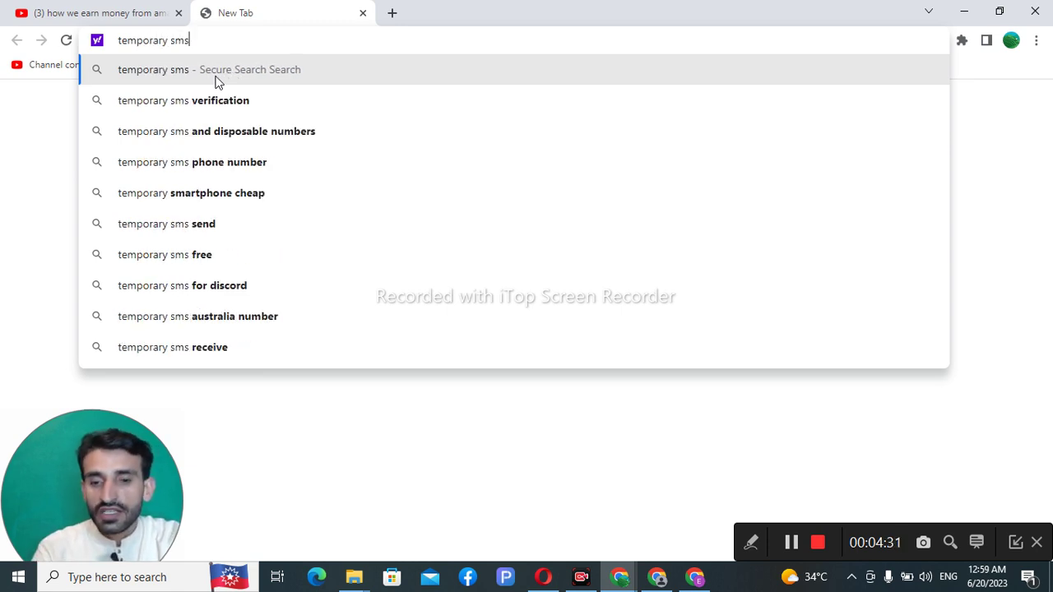
{"action": "left_click", "coordinate": [221, 99]}
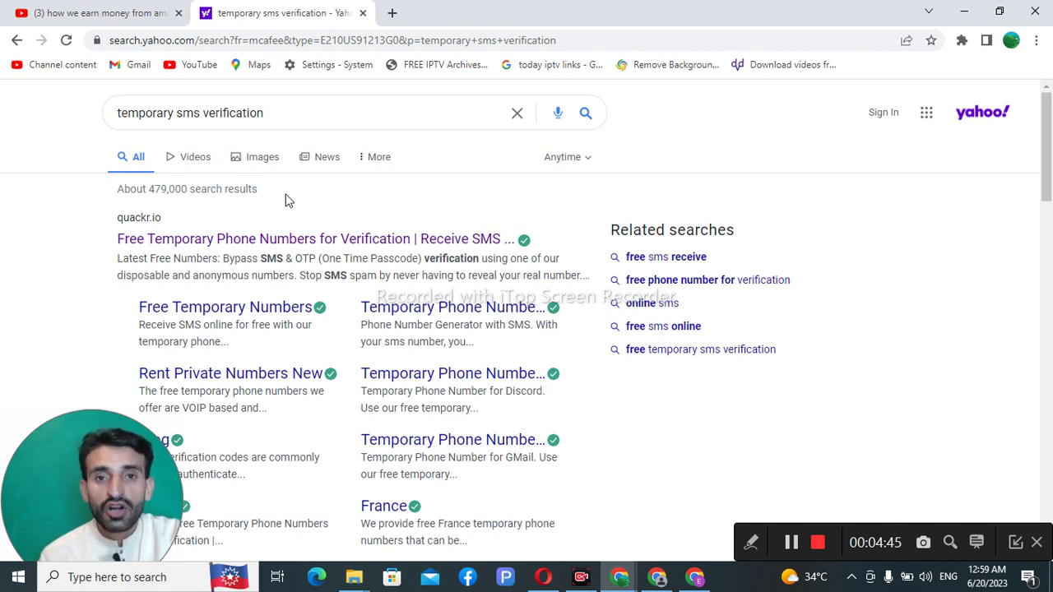
Step: Search Yahoo for 'paypal account create' in a third tab and scroll through the results
{"action": "left_click", "coordinate": [392, 13]}
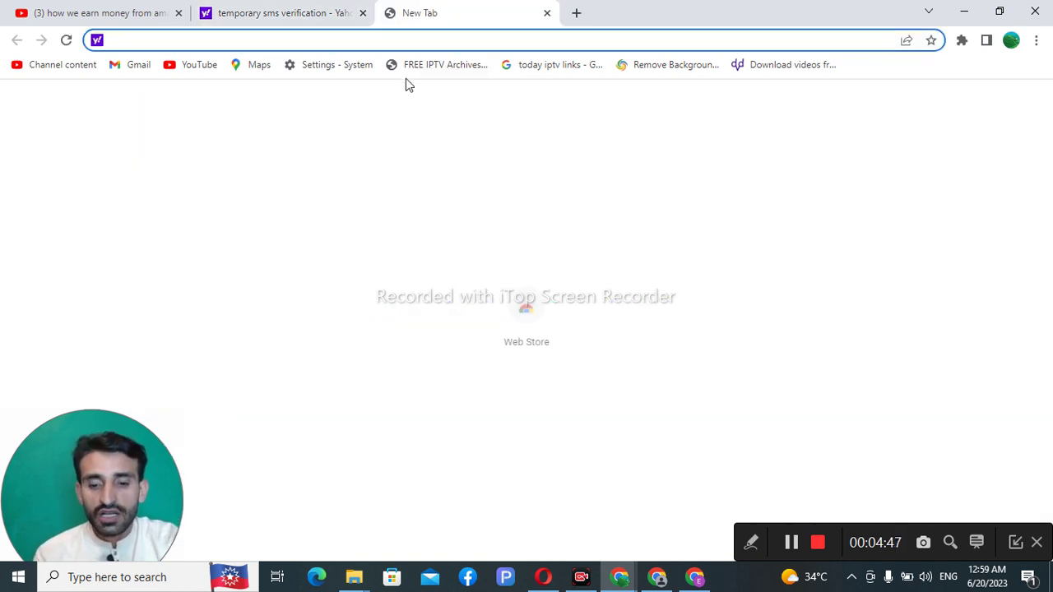
{"action": "type", "text": "pAYPA"}
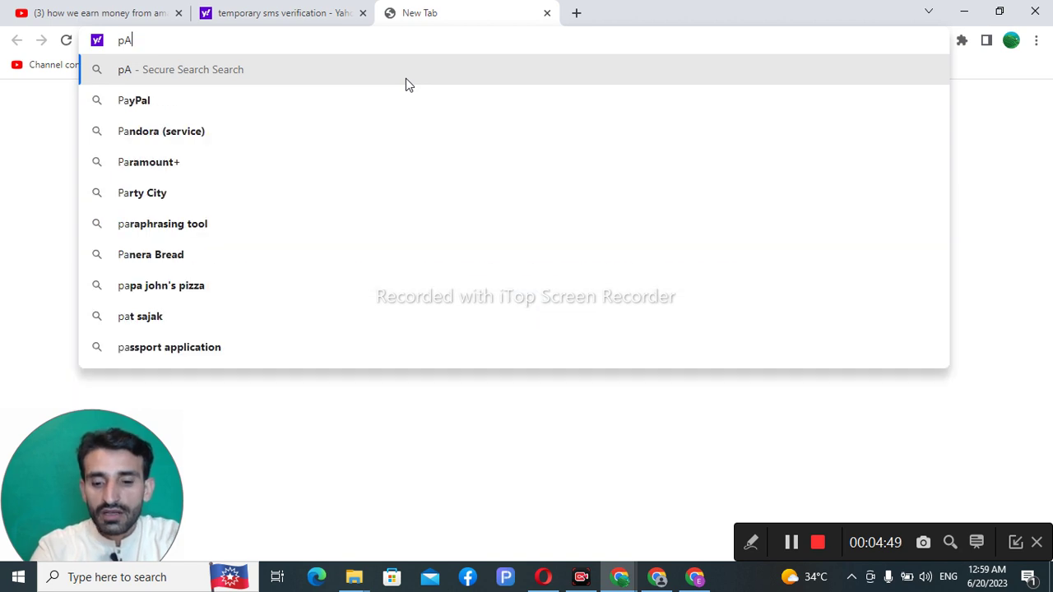
{"action": "type", "text": "L"}
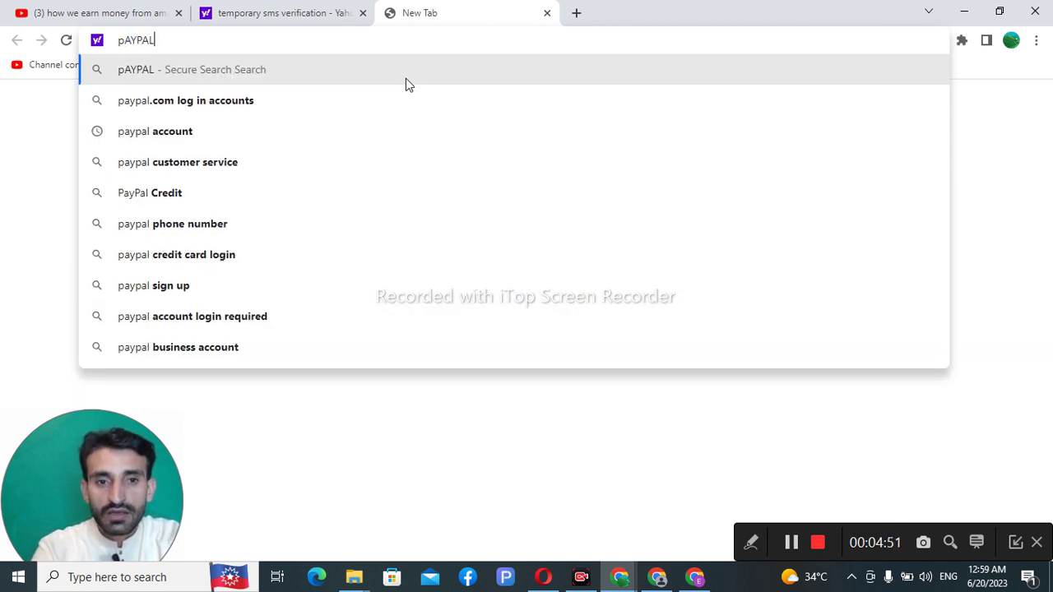
{"action": "type", "text": " AC"}
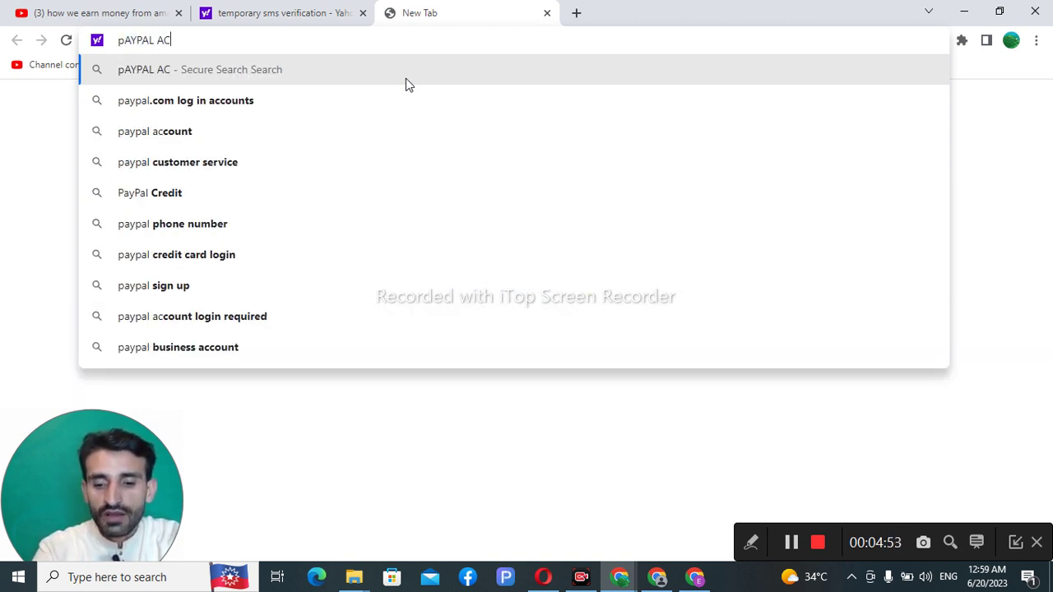
{"action": "type", "text": "OOUT CRE"}
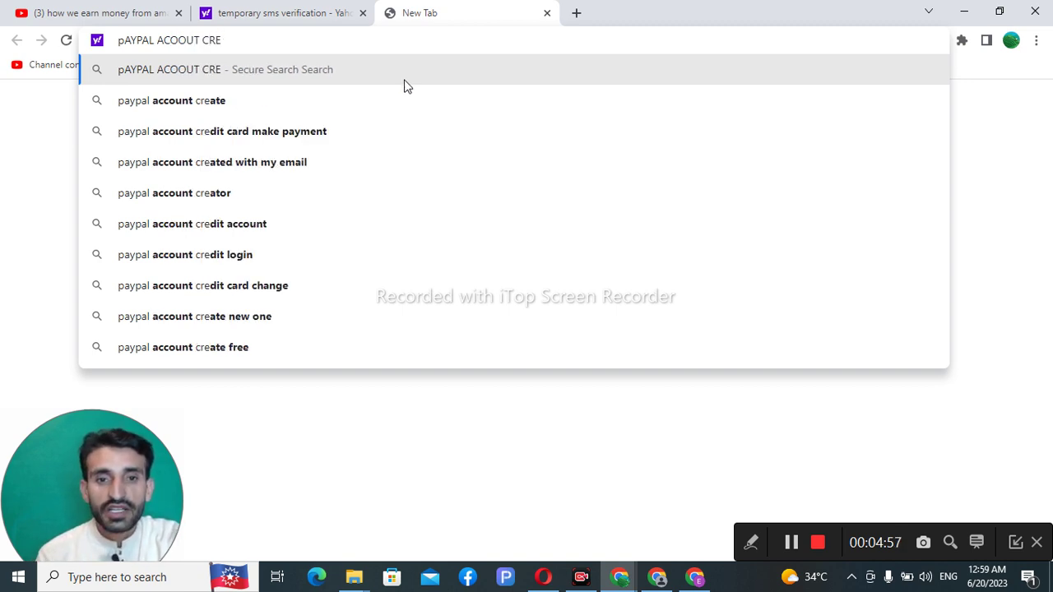
{"action": "left_click", "coordinate": [219, 108]}
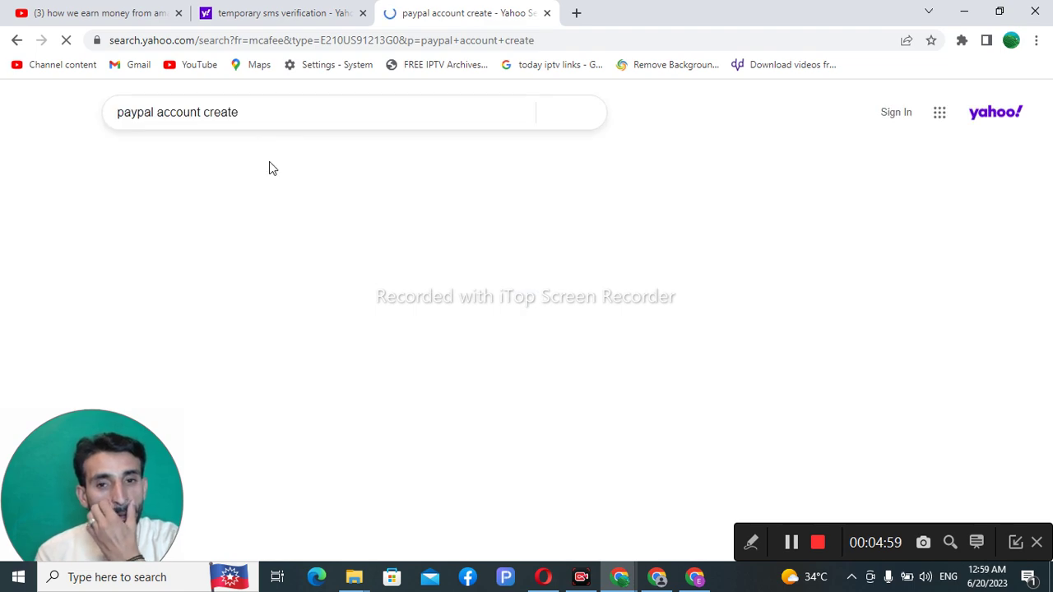
{"action": "scroll", "coordinate": [289, 212], "scroll_direction": "down", "scroll_amount": 2}
{"action": "scroll", "coordinate": [283, 232], "scroll_direction": "down", "scroll_amount": 2}
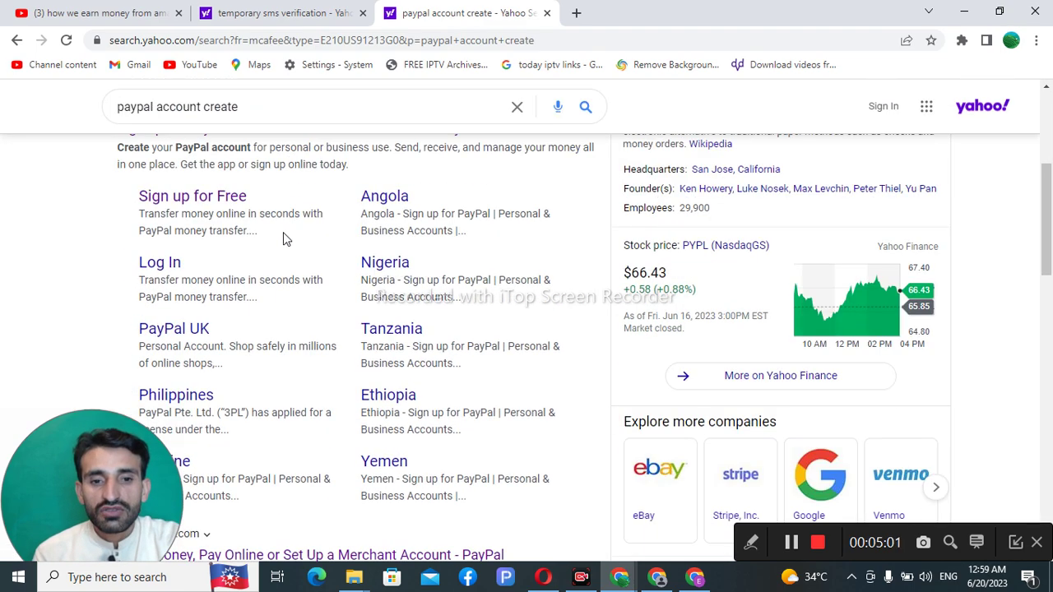
{"action": "scroll", "coordinate": [246, 243], "scroll_direction": "down", "scroll_amount": 1}
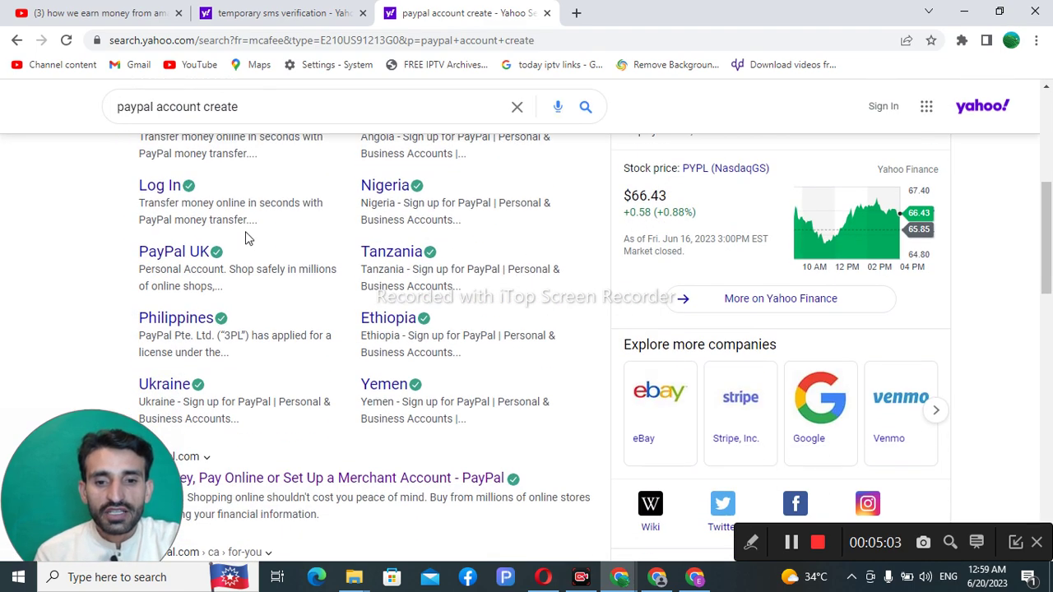
{"action": "scroll", "coordinate": [244, 237], "scroll_direction": "up", "scroll_amount": 2}
Step: Open PayPal's sign-up page, delete the entered email, dismiss the code error, and minimize Chrome
{"action": "left_click", "coordinate": [235, 275]}
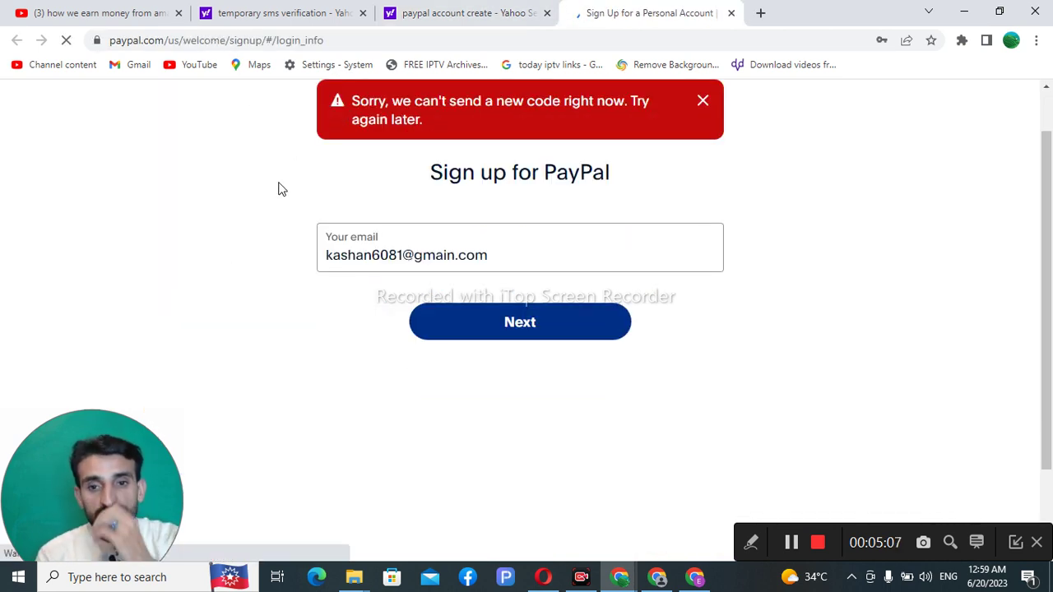
{"action": "left_click", "coordinate": [499, 254]}
{"action": "left_click_drag", "start_coordinate": [499, 255], "coordinate": [319, 256]}
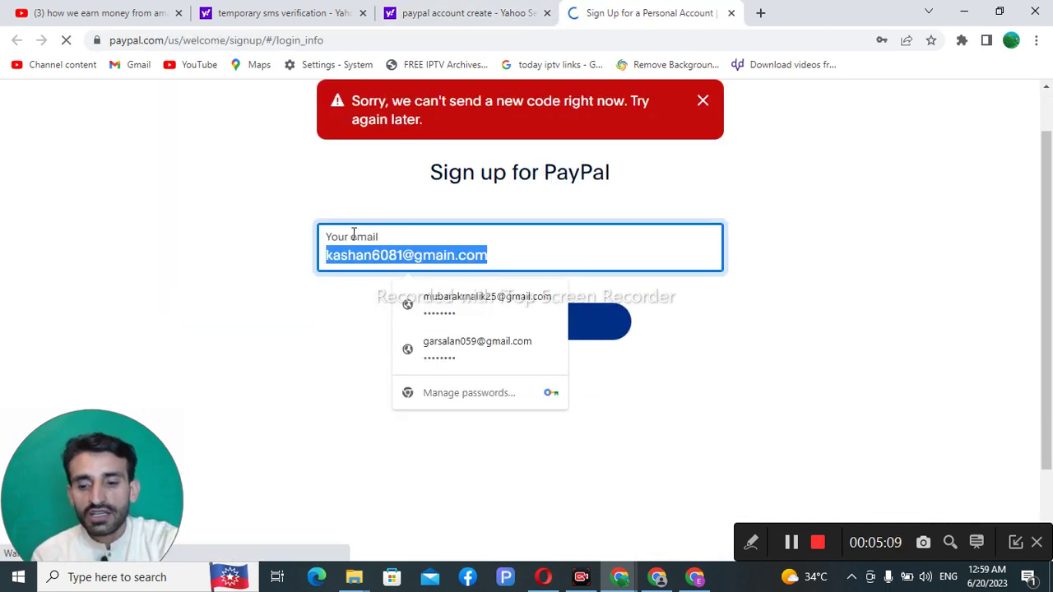
{"action": "key", "text": "BackSpace"}
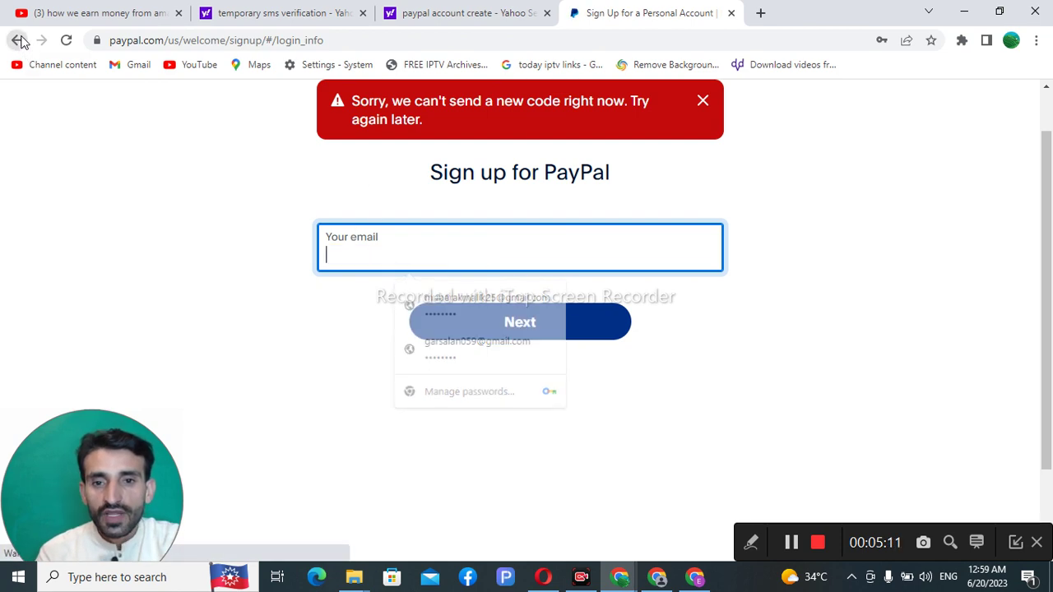
{"action": "left_click", "coordinate": [703, 100]}
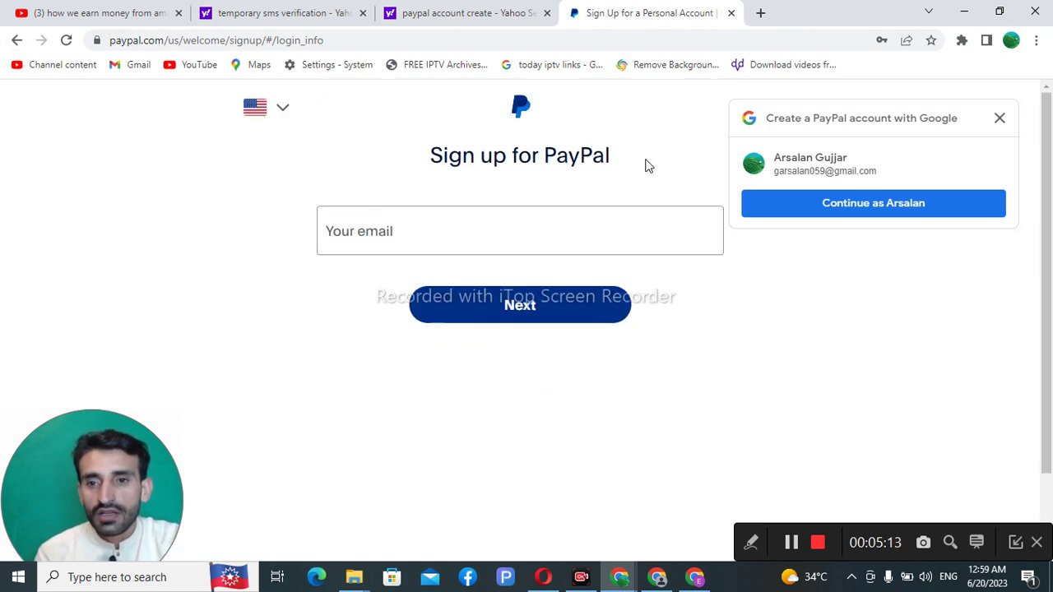
{"action": "left_click", "coordinate": [964, 11]}
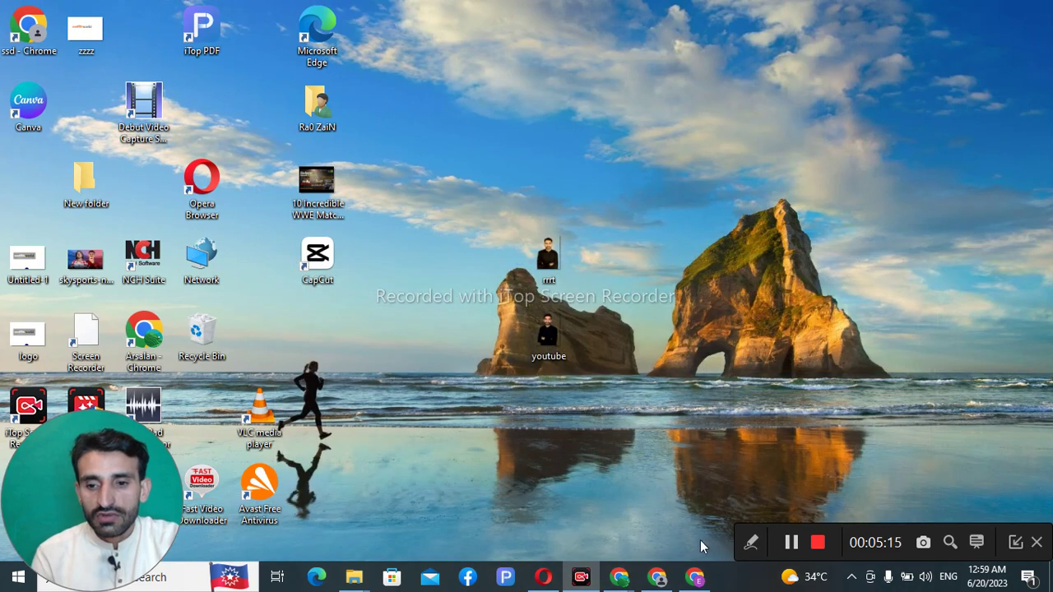
Step: Restore Chrome and run a Google search for 'paypal account create' in a new tab
{"action": "left_click", "coordinate": [695, 577]}
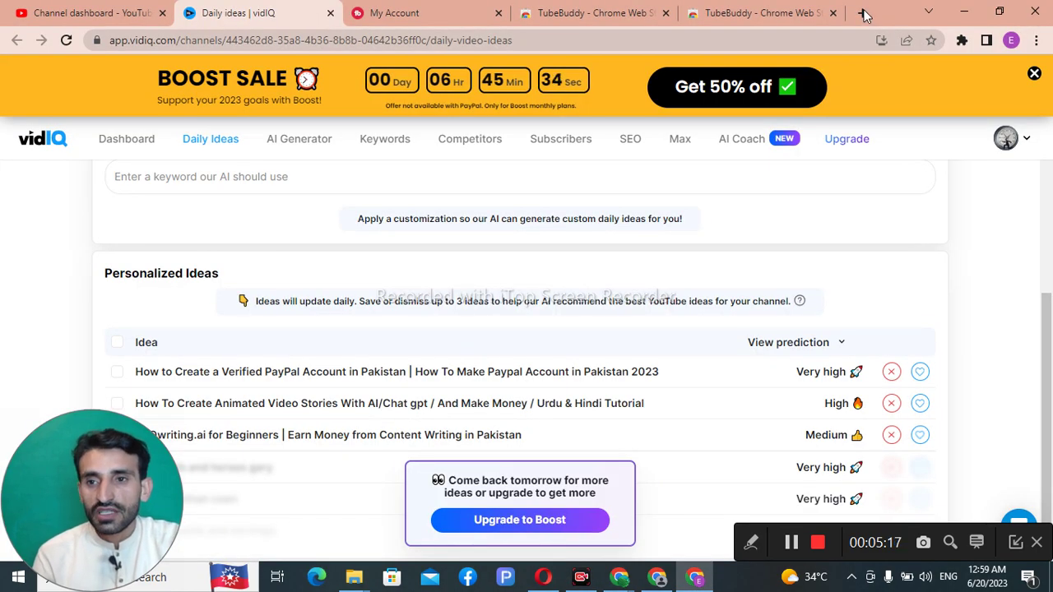
{"action": "left_click", "coordinate": [861, 12]}
{"action": "type", "text": "PAY"}
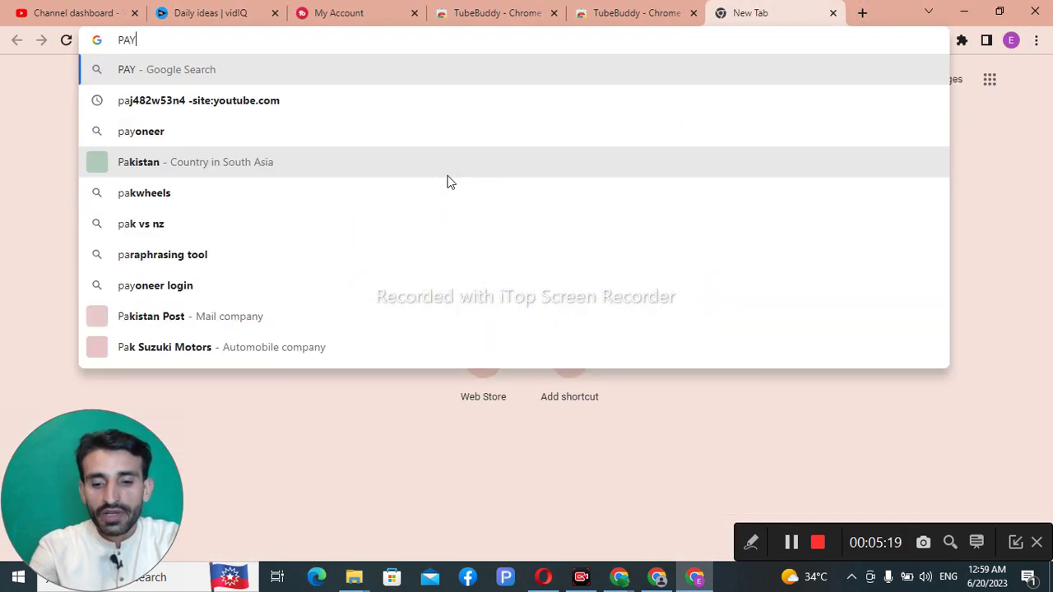
{"action": "type", "text": "[A"}
{"action": "key", "text": "BackSpace"}
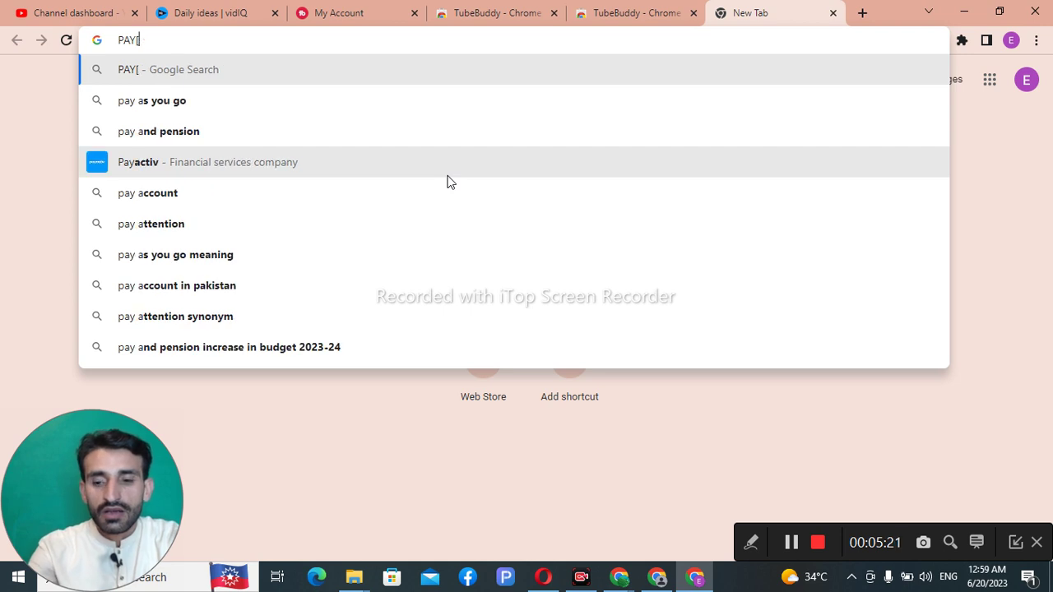
{"action": "key", "text": "BackSpace"}
{"action": "type", "text": "PAL A"}
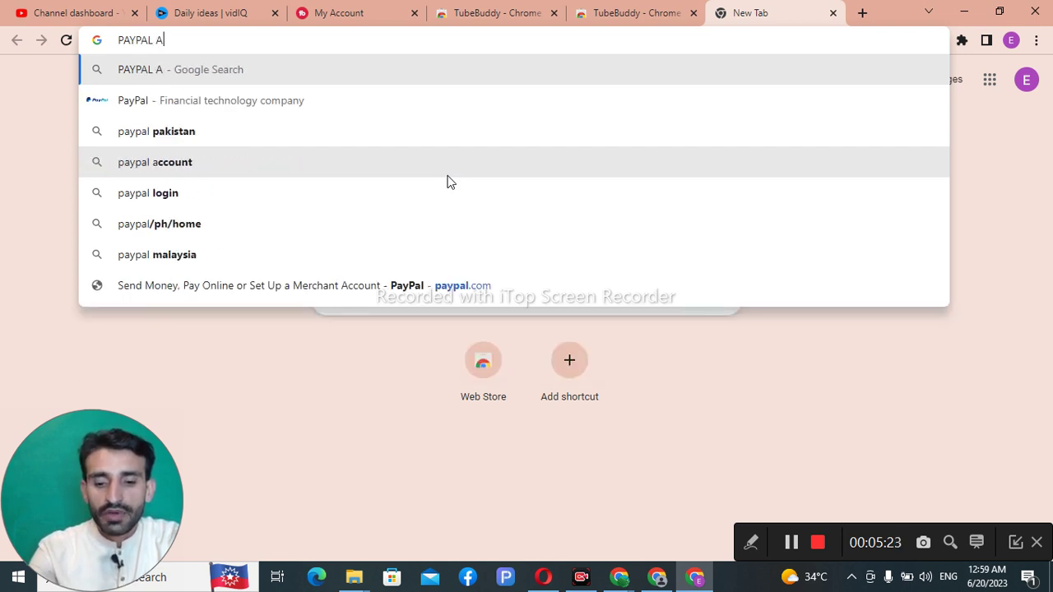
{"action": "type", "text": "CCOUNT CREA"}
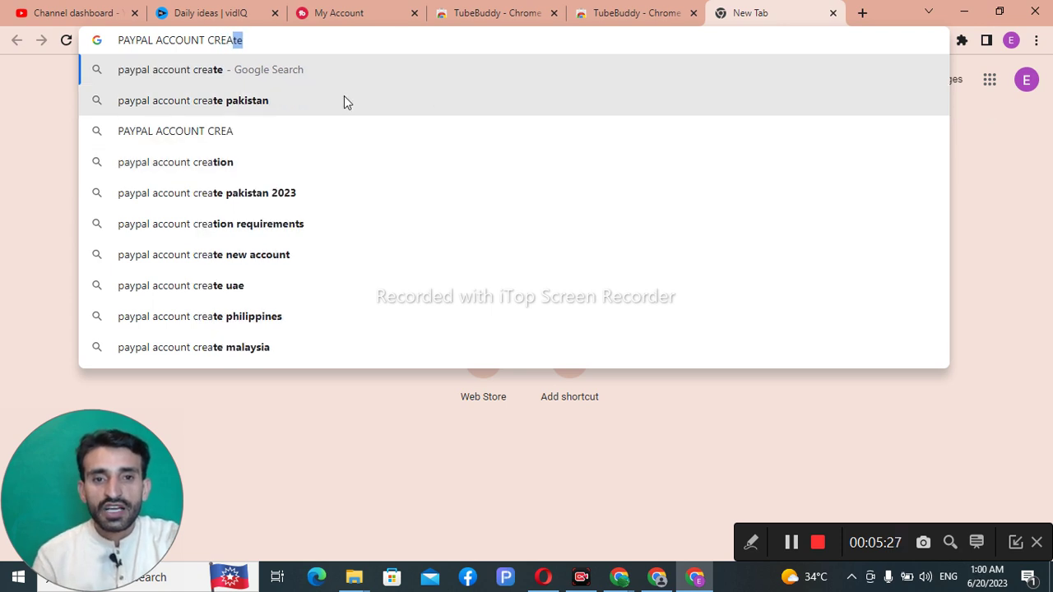
{"action": "left_click", "coordinate": [274, 79]}
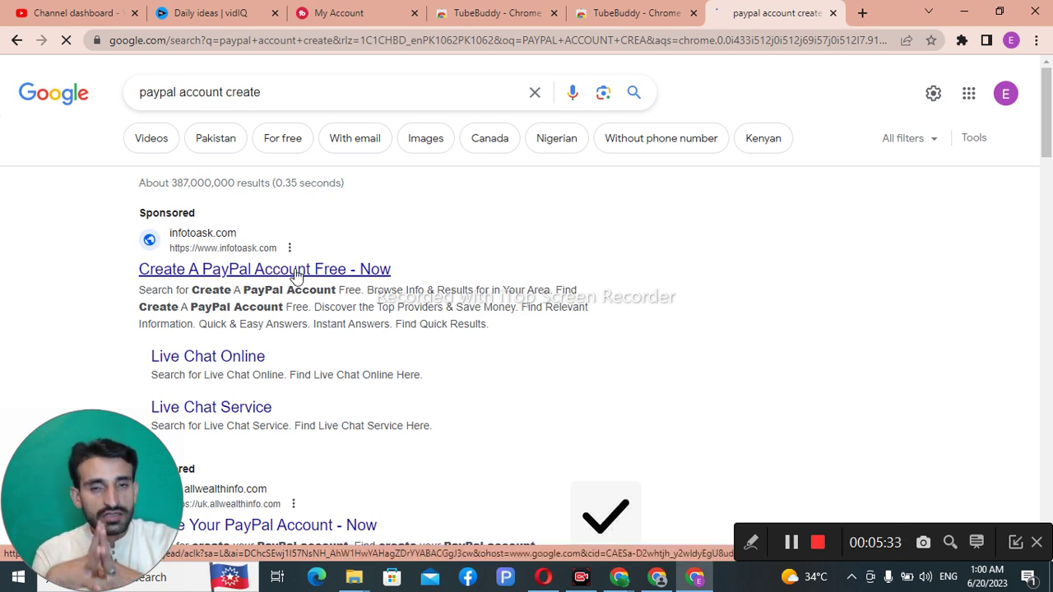
Step: Follow the 'Create A PayPal Account Free' ad, then the 'Paypal Uk Sign Up' ad to Searchley
{"action": "left_click", "coordinate": [296, 276]}
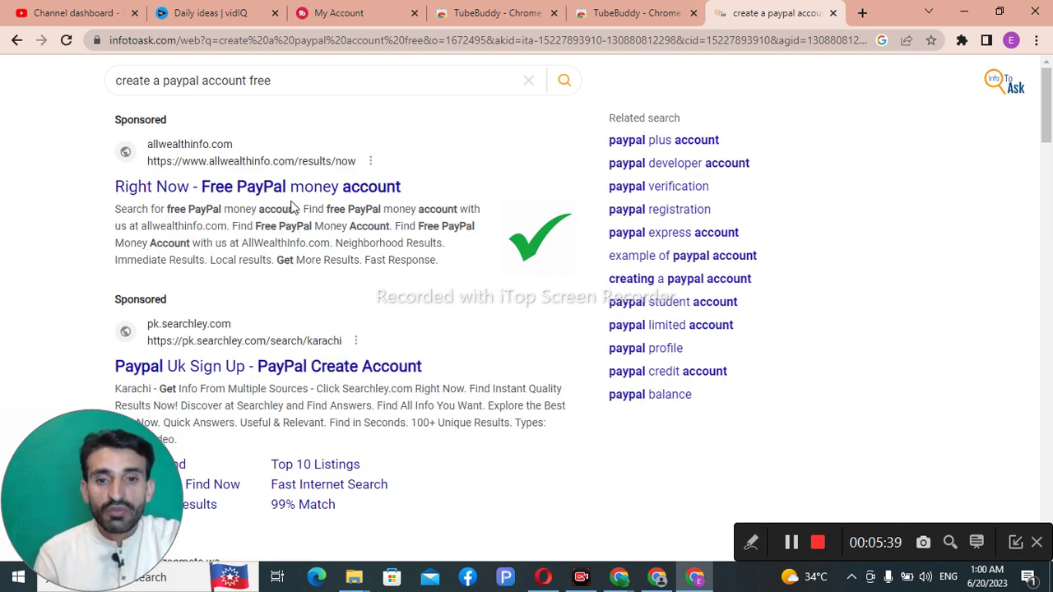
{"action": "scroll", "coordinate": [294, 198], "scroll_direction": "down", "scroll_amount": 1}
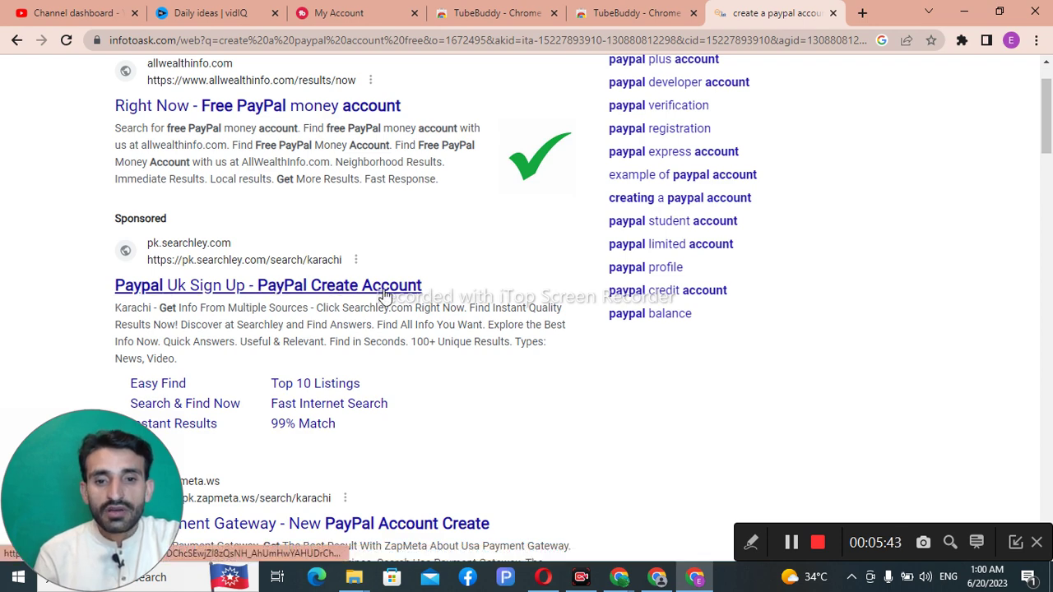
{"action": "scroll", "coordinate": [350, 295], "scroll_direction": "down", "scroll_amount": 1}
{"action": "scroll", "coordinate": [326, 216], "scroll_direction": "up", "scroll_amount": 2}
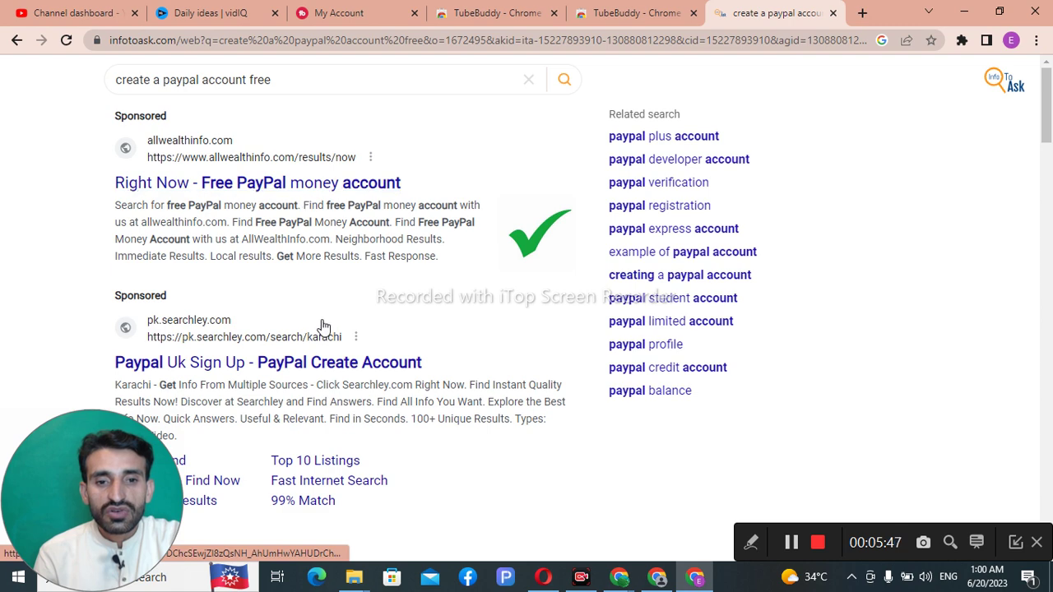
{"action": "scroll", "coordinate": [322, 329], "scroll_direction": "down", "scroll_amount": 1}
{"action": "left_click", "coordinate": [338, 292]}
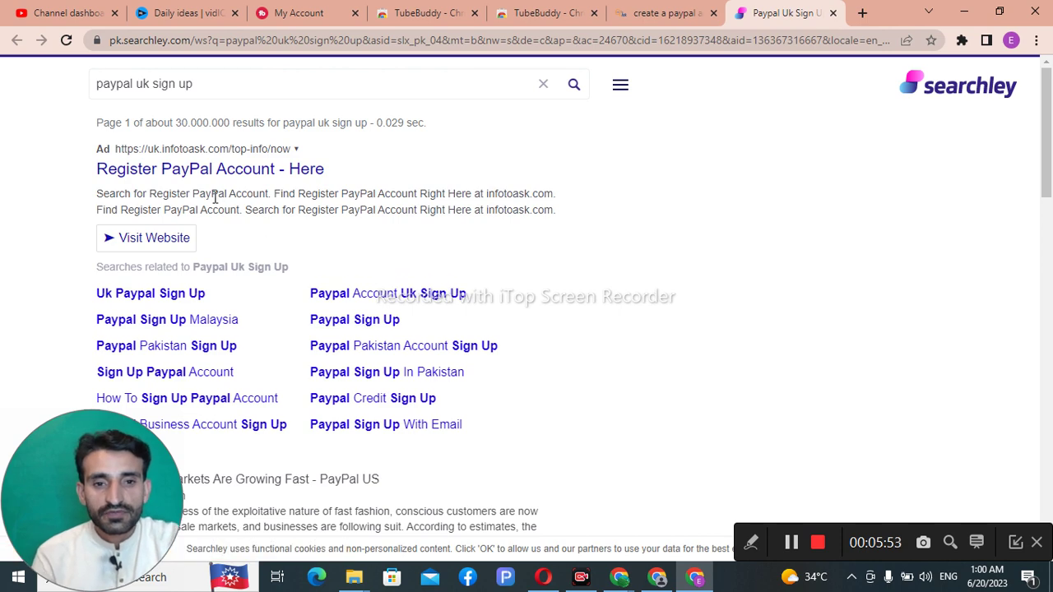
Step: Open the two Register PayPal Account ads, then close them and the Paypal Uk Sign Up page
{"action": "left_click", "coordinate": [211, 173]}
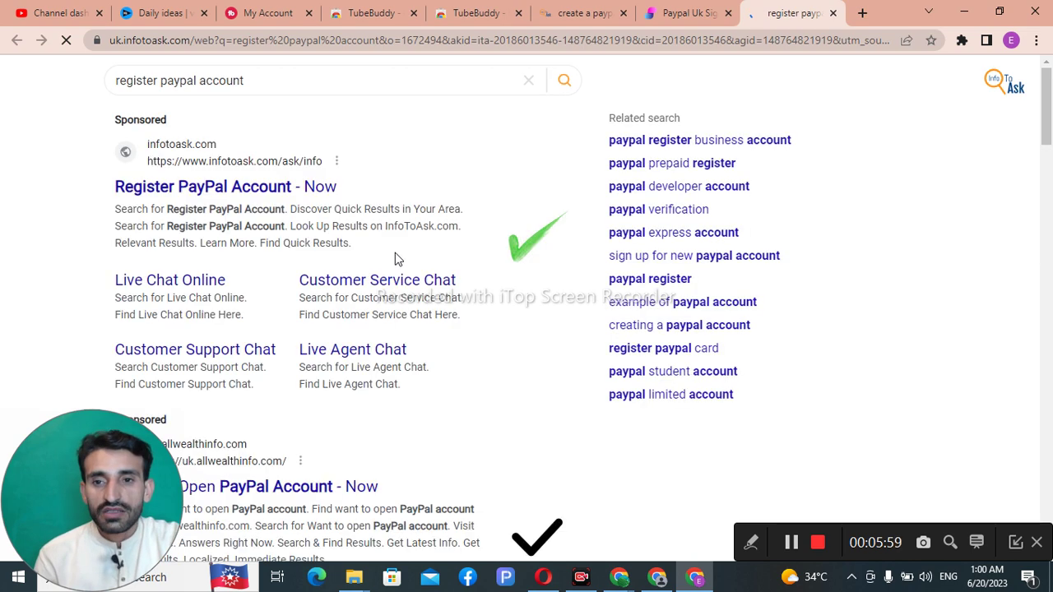
{"action": "left_click", "coordinate": [271, 190]}
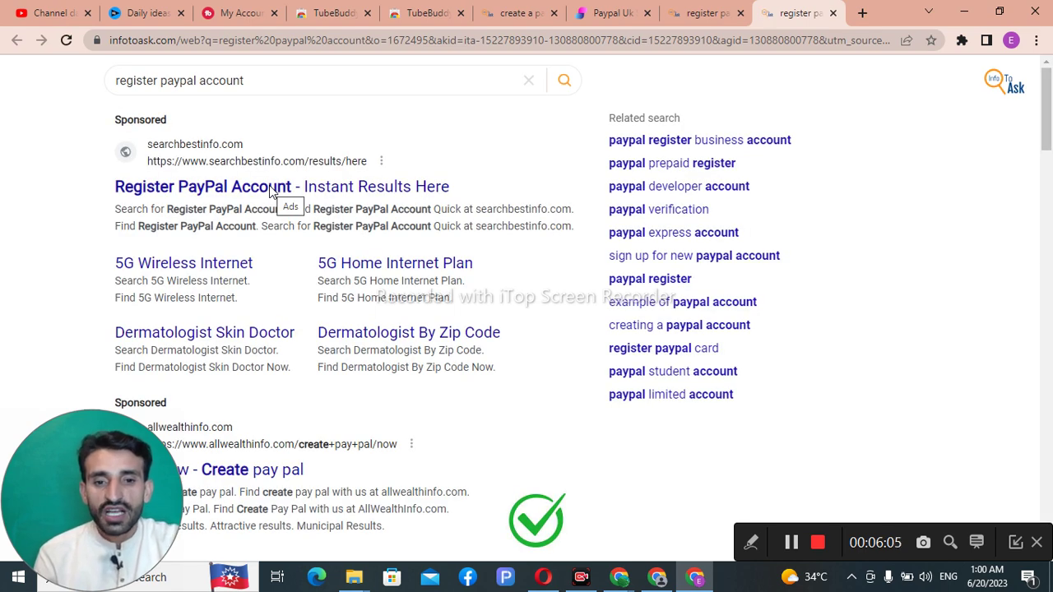
{"action": "left_click", "coordinate": [833, 13]}
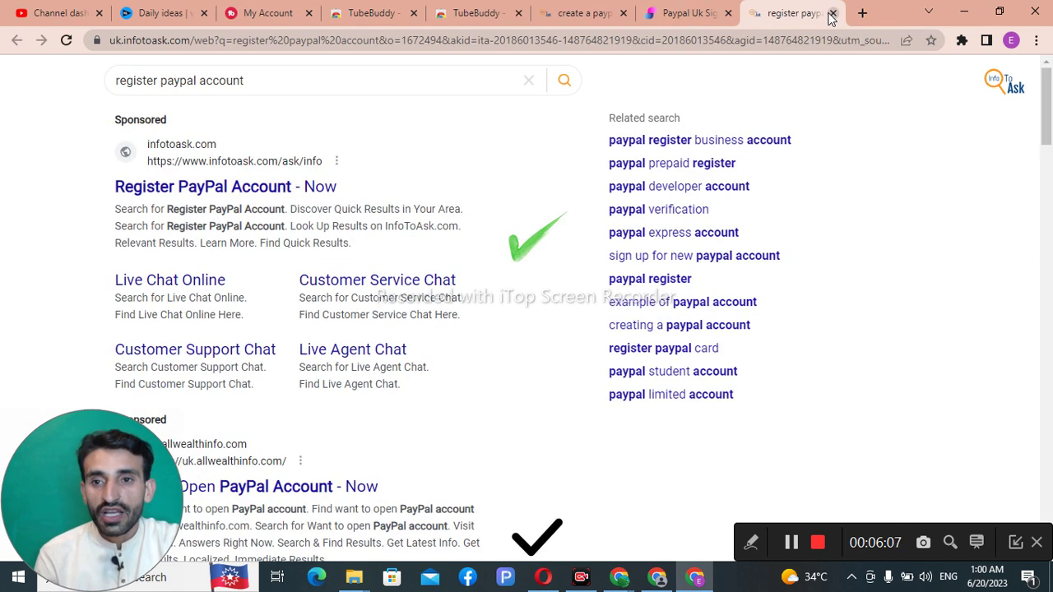
{"action": "left_click", "coordinate": [832, 14]}
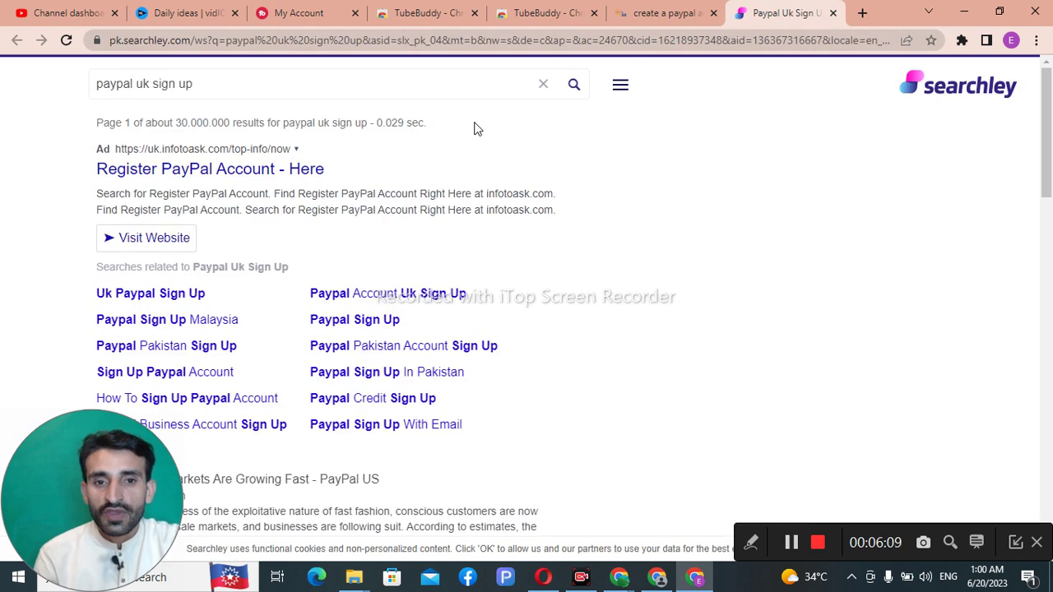
{"action": "left_click", "coordinate": [832, 13]}
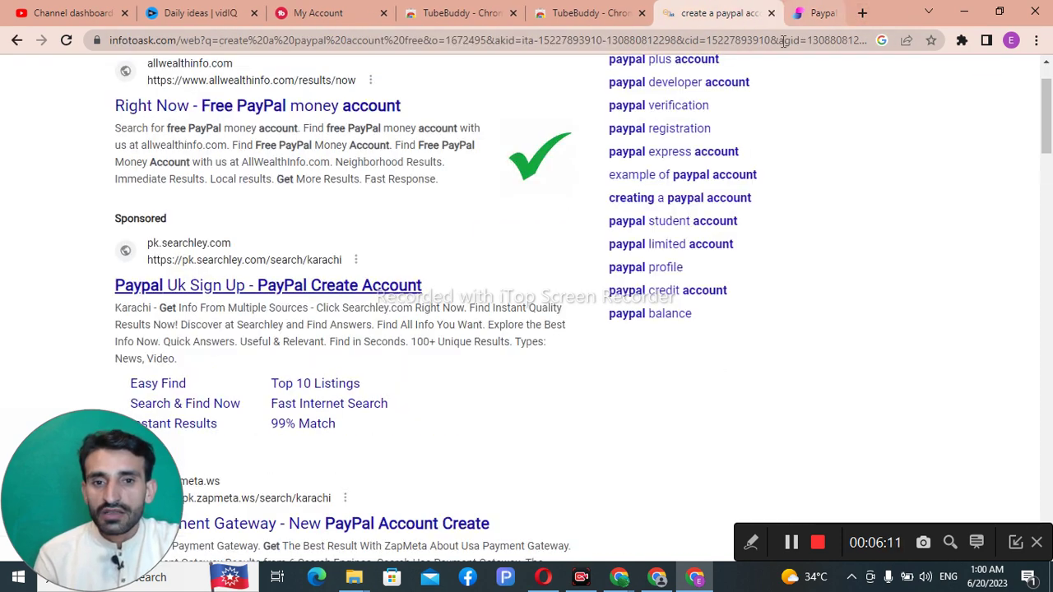
Step: Open the 'Right Now - Free PayPal money account' result, then a blank new tab
{"action": "scroll", "coordinate": [291, 202], "scroll_direction": "up", "scroll_amount": 1}
{"action": "left_click", "coordinate": [286, 186]}
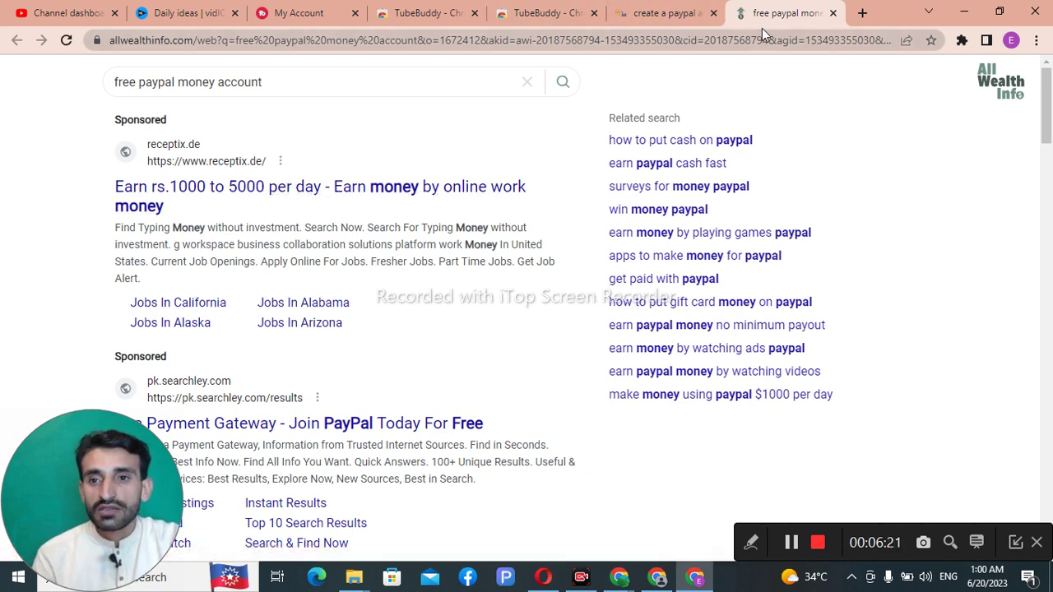
{"action": "left_click", "coordinate": [863, 13]}
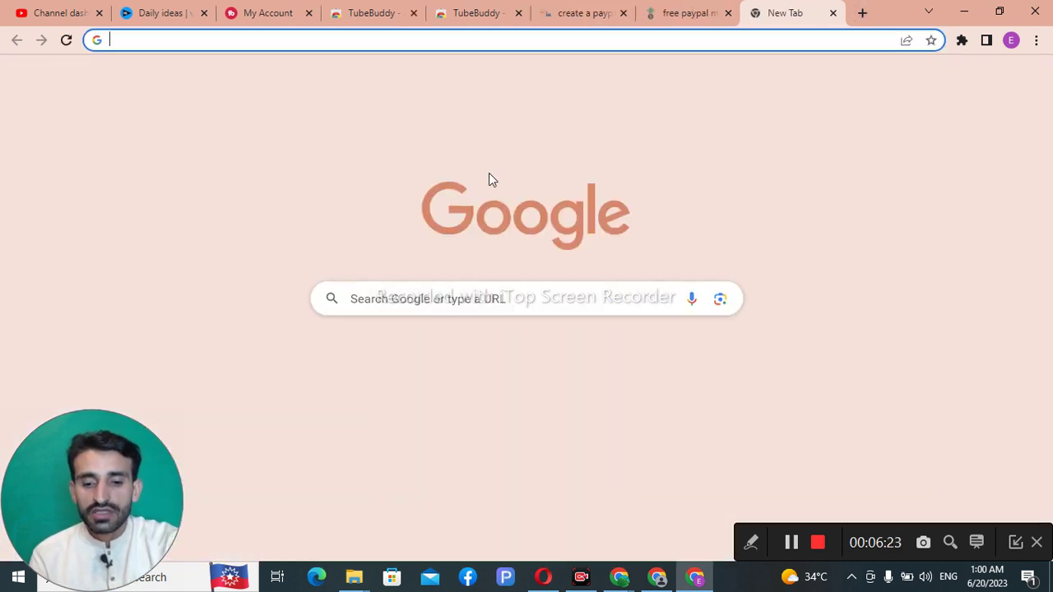
Step: Run a Google search for 'GO' from the new tab
{"action": "type", "text": "f"}
{"action": "key", "text": "BackSpace"}
{"action": "type", "text": "GO"}
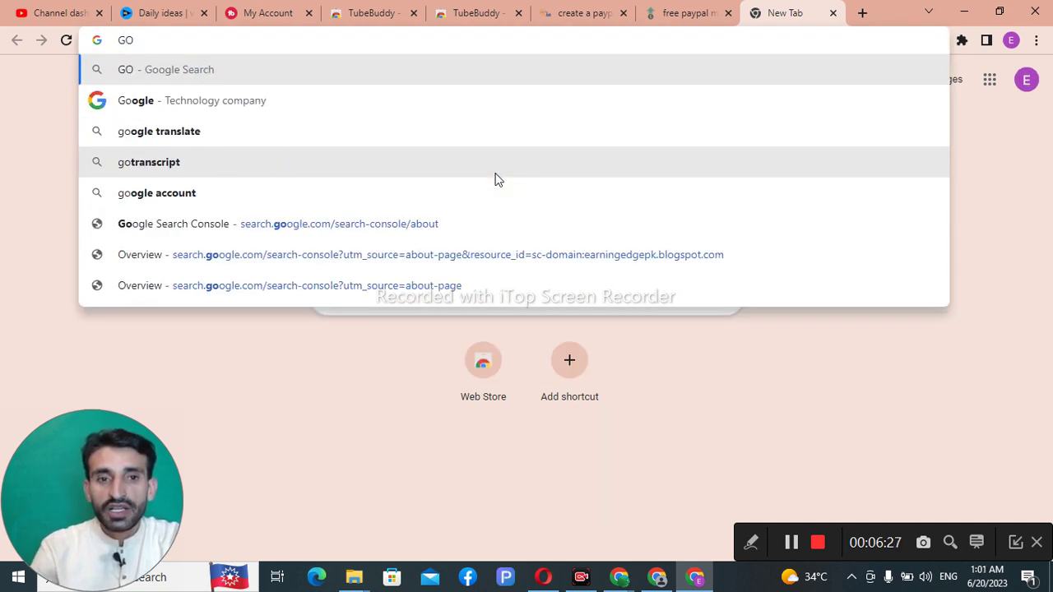
{"action": "key", "text": "Return"}
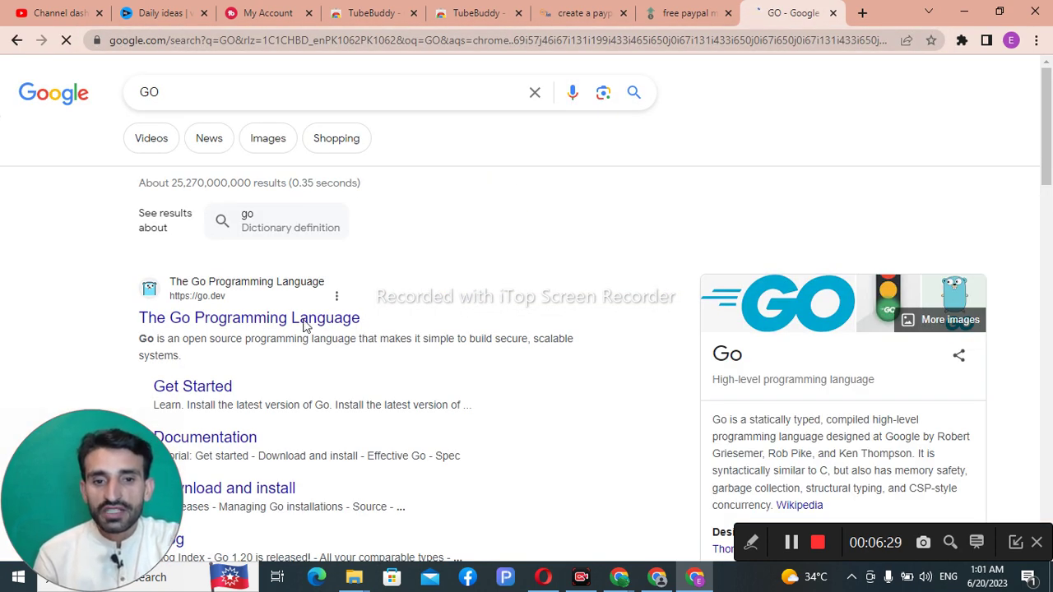
Step: Replace the query, briefly trying 'temporary sms', and search 'paypal account create' instead
{"action": "left_click", "coordinate": [233, 93]}
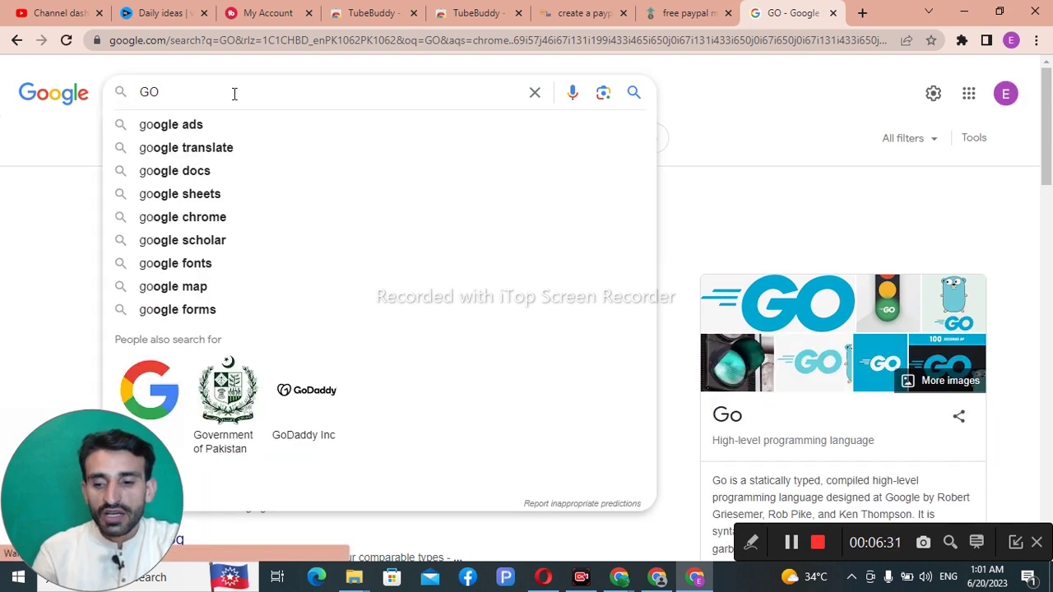
{"action": "key", "text": "BackSpace"}
{"action": "key", "text": "BackSpace"}
{"action": "type", "text": "TE"}
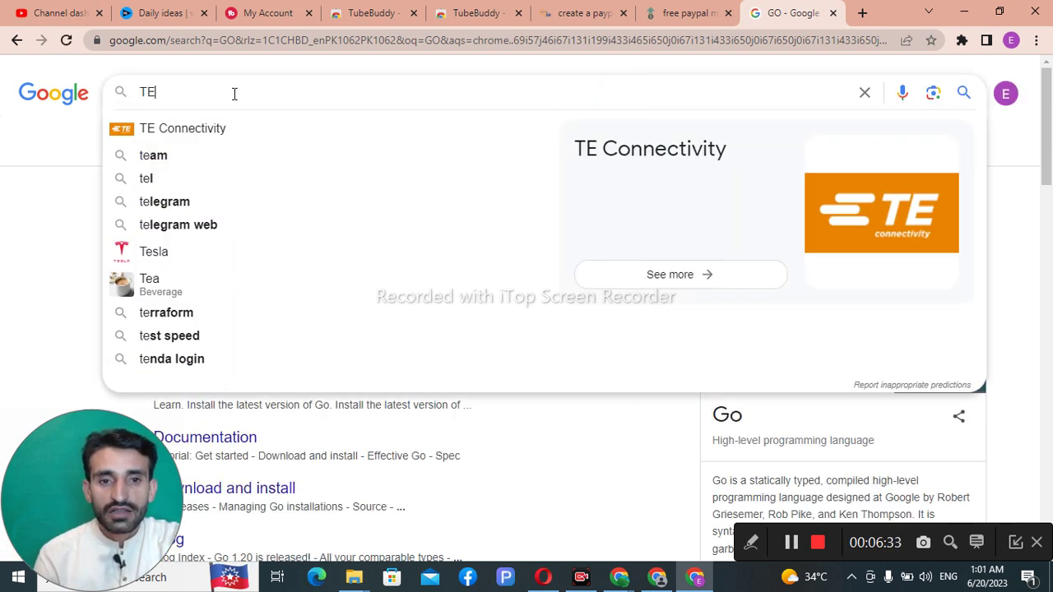
{"action": "type", "text": "MPORA"}
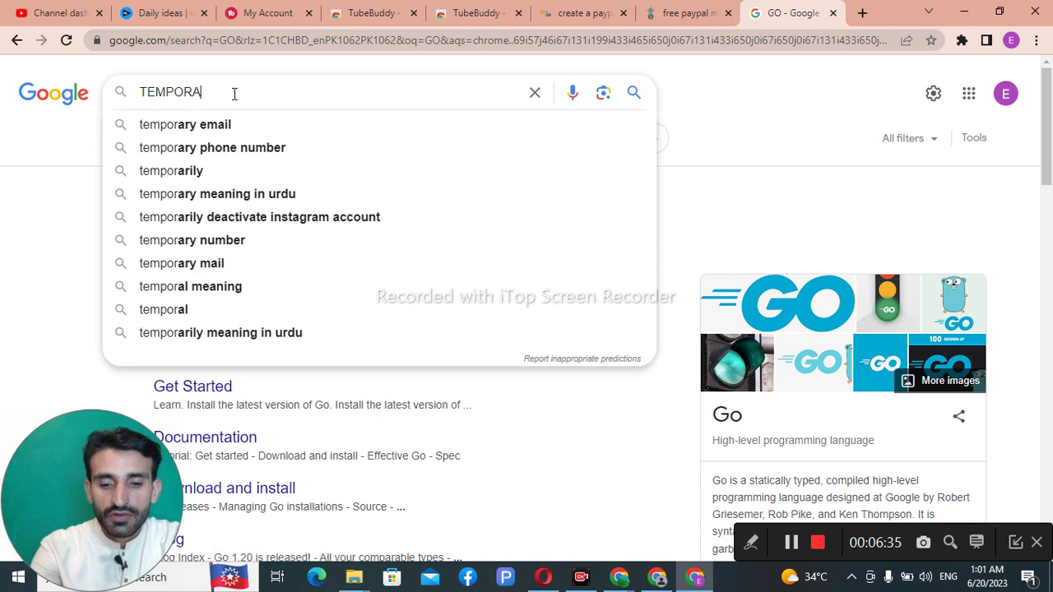
{"action": "type", "text": "RY SN"}
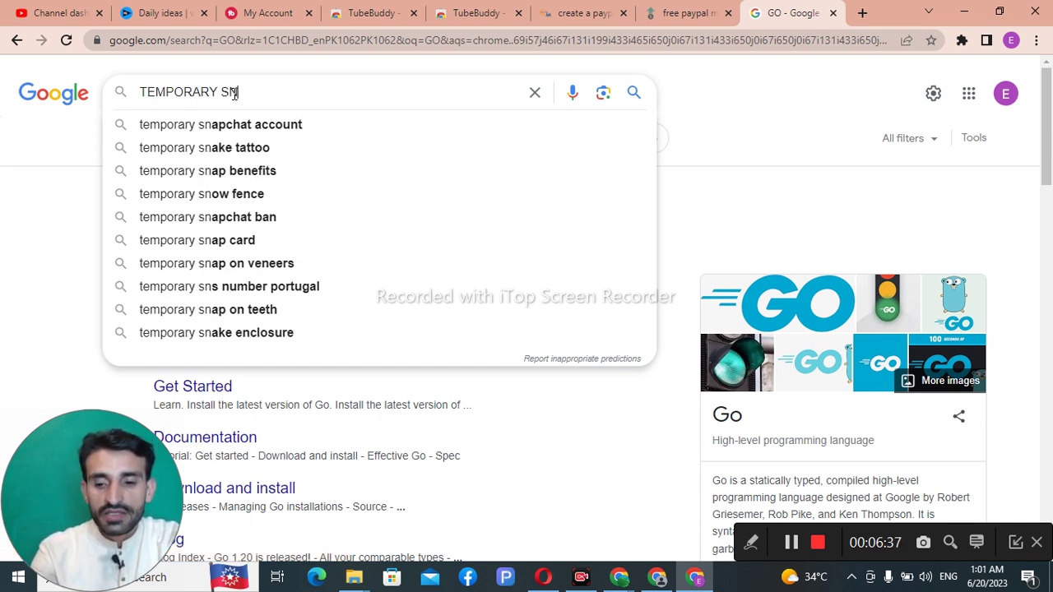
{"action": "key", "text": "BackSpace"}
{"action": "type", "text": "MS"}
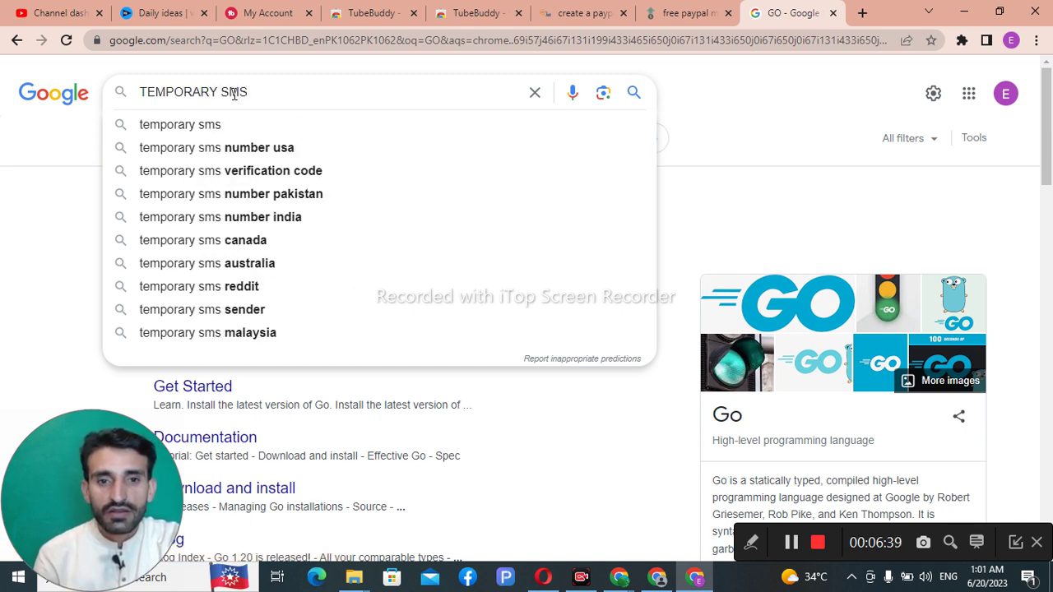
{"action": "type", "text": " V"}
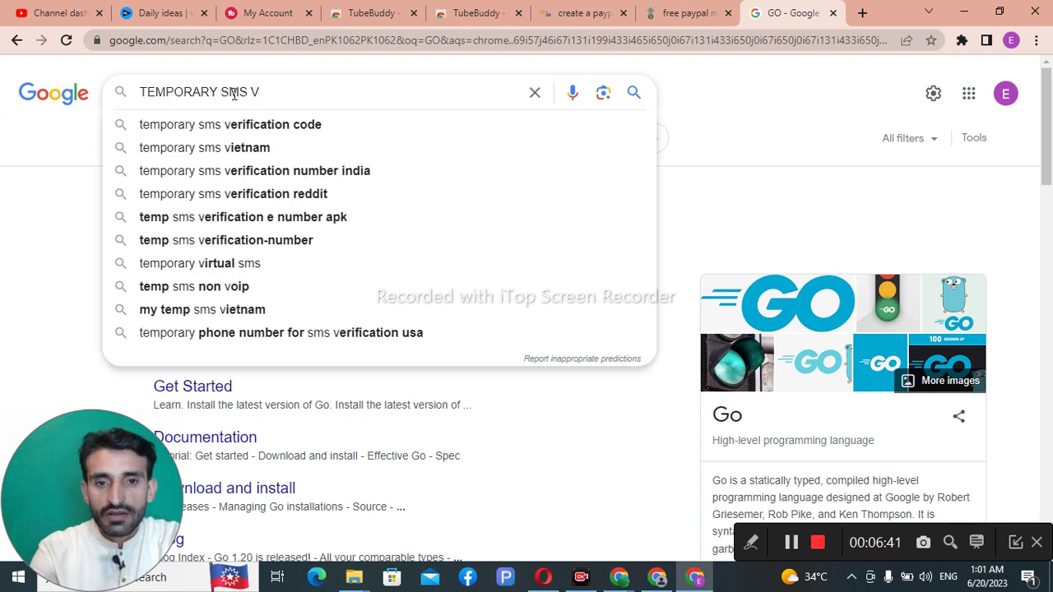
{"action": "key", "text": "BackSpace"}
{"action": "key", "text": "BackSpace"}
{"action": "key", "text": "BackSpace"}
{"action": "key", "text": "BackSpace"}
{"action": "key", "text": "BackSpace"}
{"action": "key", "text": "BackSpace"}
{"action": "key", "text": "BackSpace"}
{"action": "key", "text": "BackSpace"}
{"action": "key", "text": "BackSpace"}
{"action": "key", "text": "BackSpace"}
{"action": "key", "text": "BackSpace"}
{"action": "key", "text": "BackSpace"}
{"action": "key", "text": "BackSpace"}
{"action": "key", "text": "BackSpace"}
{"action": "key", "text": "BackSpace"}
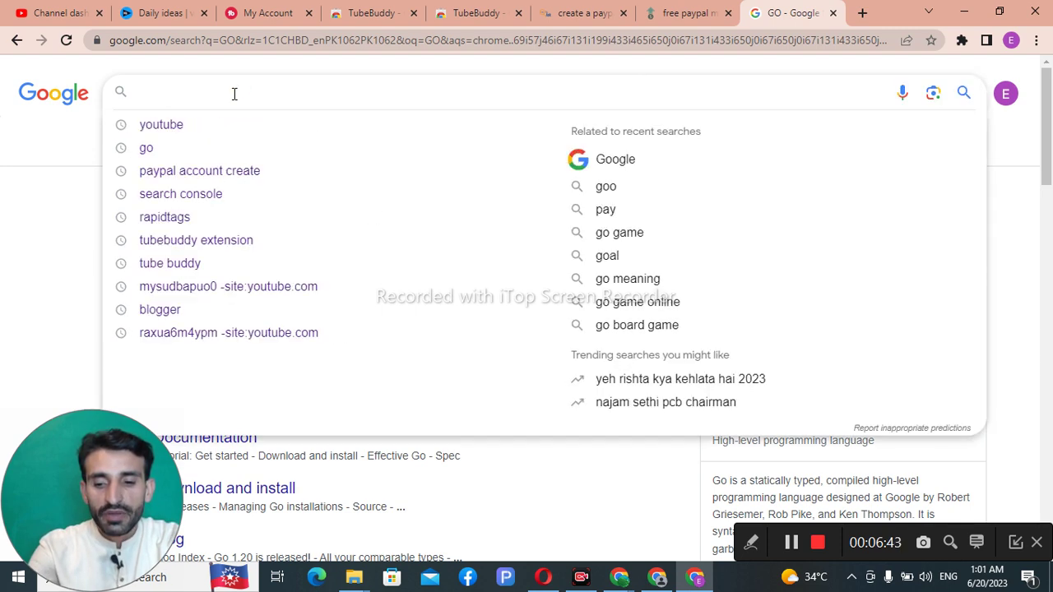
{"action": "type", "text": "PAYPA"}
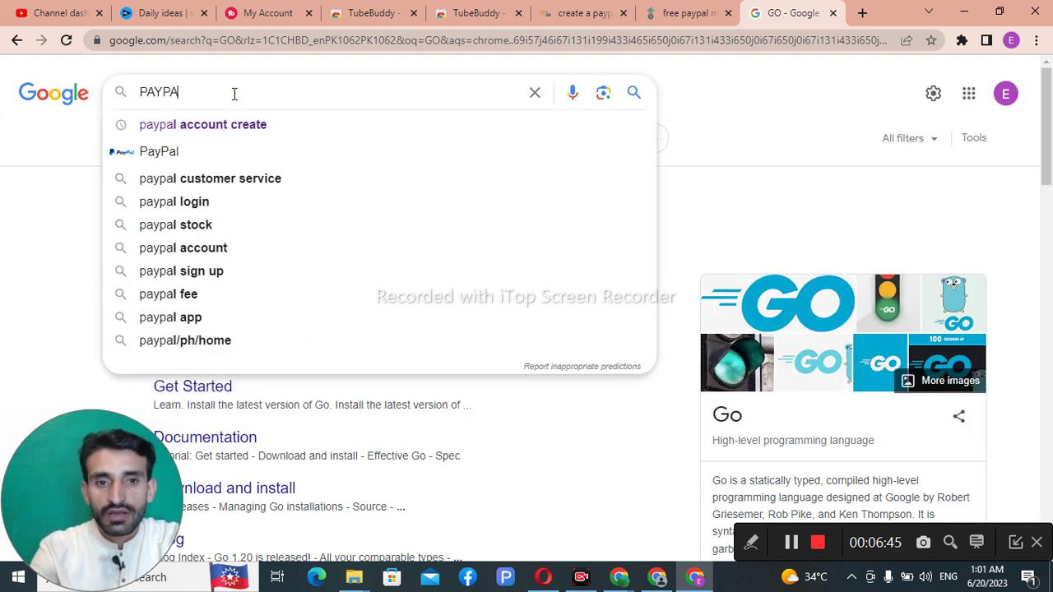
{"action": "left_click", "coordinate": [233, 129]}
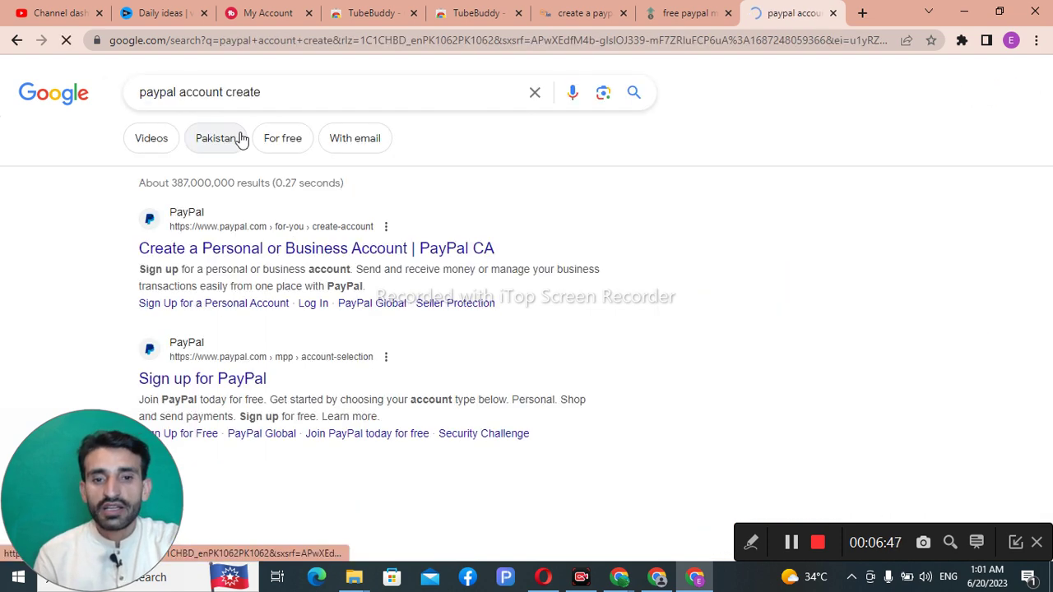
{"action": "left_click", "coordinate": [264, 251]}
{"action": "scroll", "coordinate": [282, 260], "scroll_direction": "down", "scroll_amount": 3}
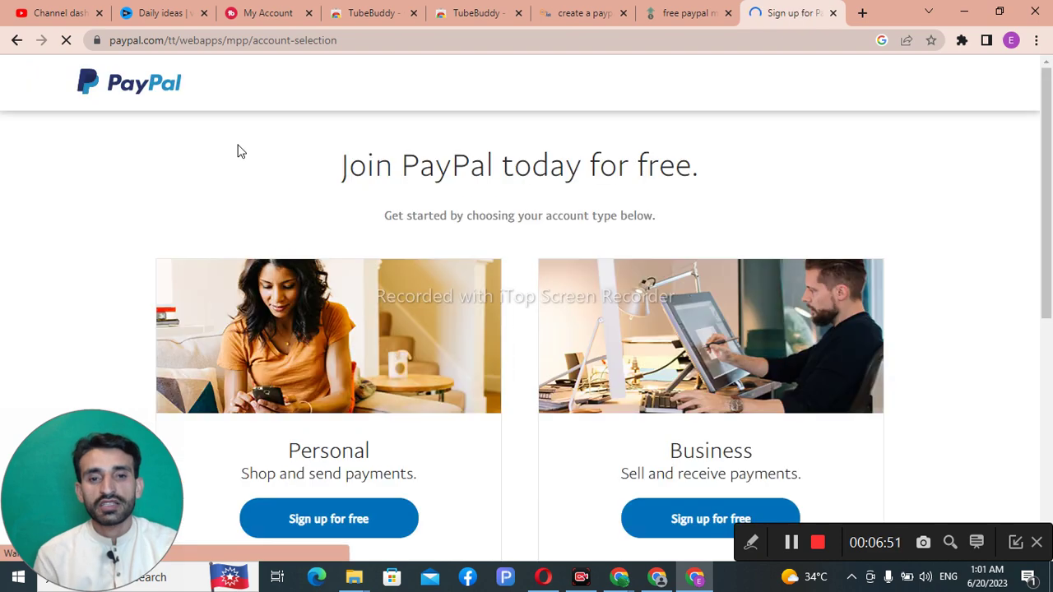
{"action": "scroll", "coordinate": [275, 173], "scroll_direction": "down", "scroll_amount": 1}
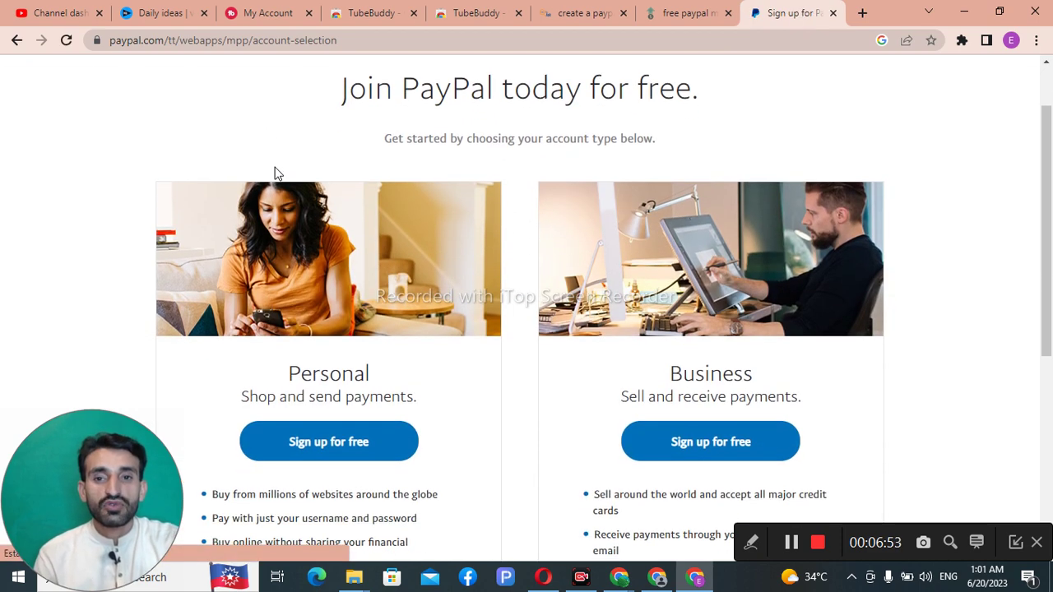
{"action": "scroll", "coordinate": [355, 256], "scroll_direction": "down", "scroll_amount": 1}
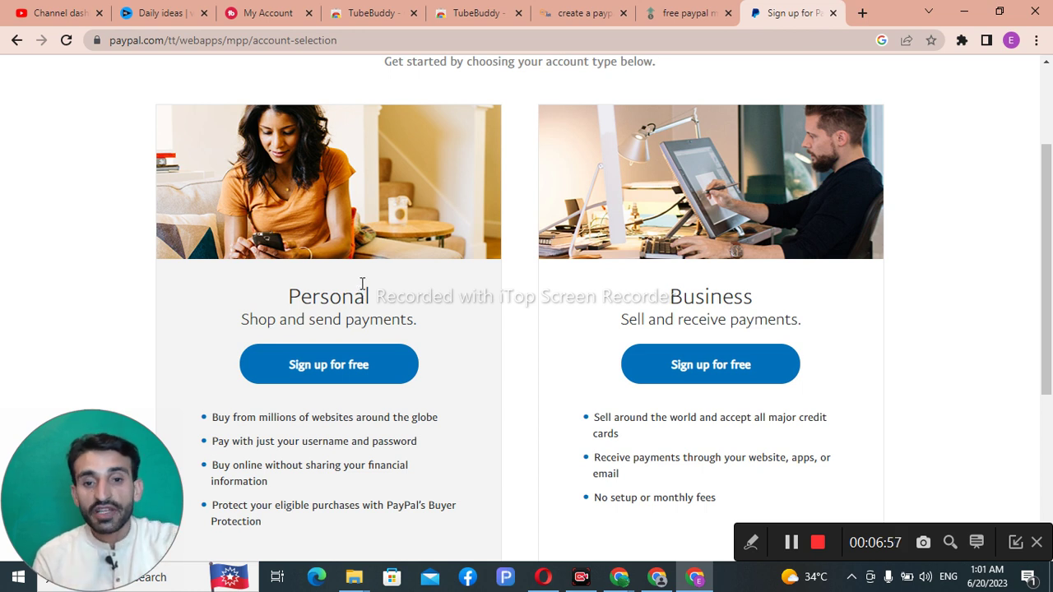
{"action": "scroll", "coordinate": [362, 284], "scroll_direction": "down", "scroll_amount": 1}
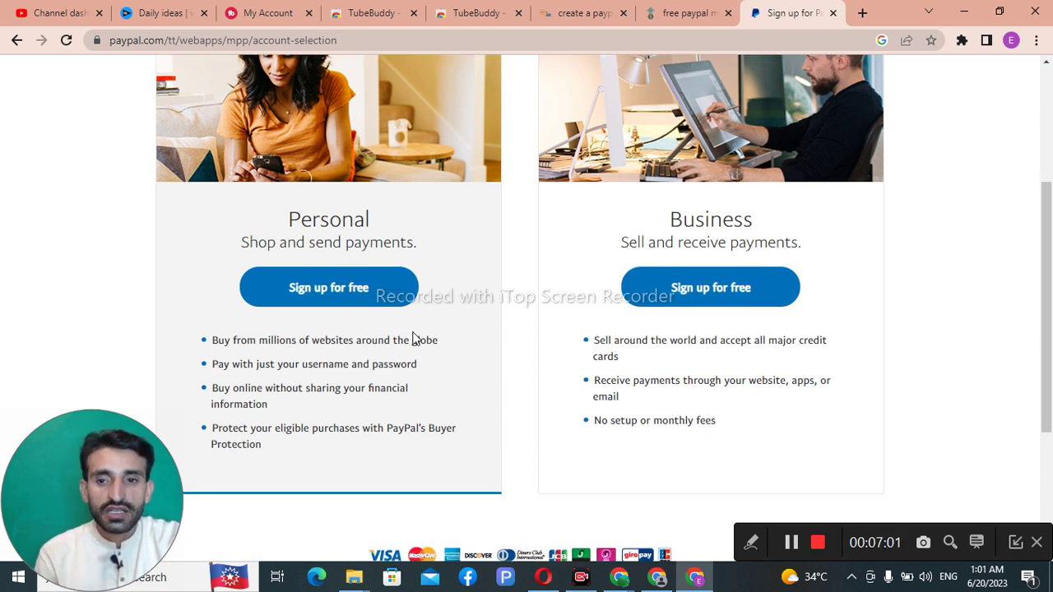
{"action": "scroll", "coordinate": [391, 321], "scroll_direction": "down", "scroll_amount": 2}
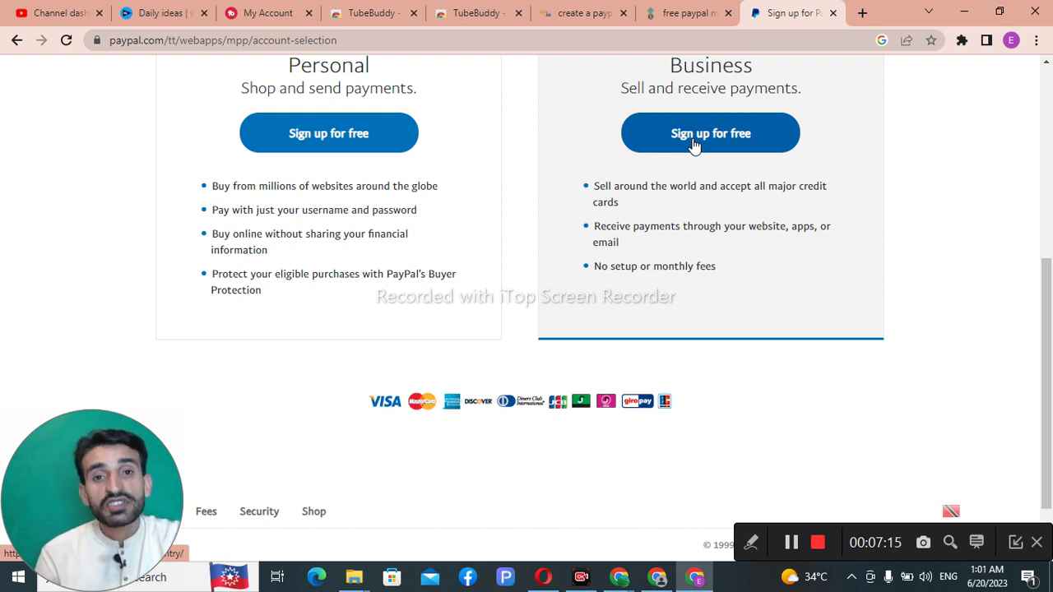
Step: Choose 'Sign up for free' under the Personal account option
{"action": "left_click", "coordinate": [329, 134]}
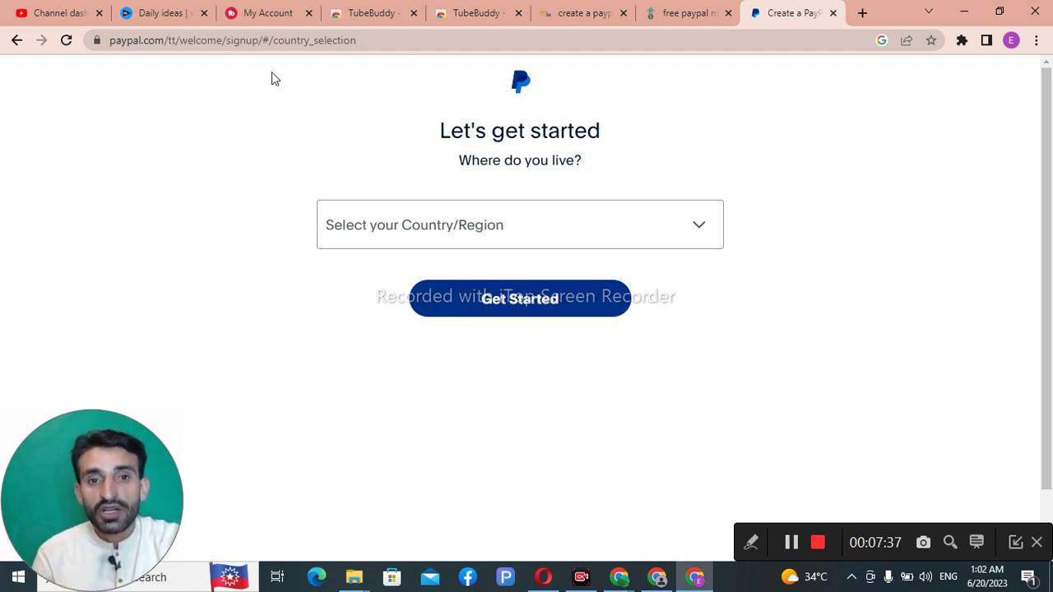
Step: Bring the other Chrome window forward and scroll Yahoo's 'temporary sms verification' results to receive-smss.com
{"action": "mouse_move", "coordinate": [623, 584]}
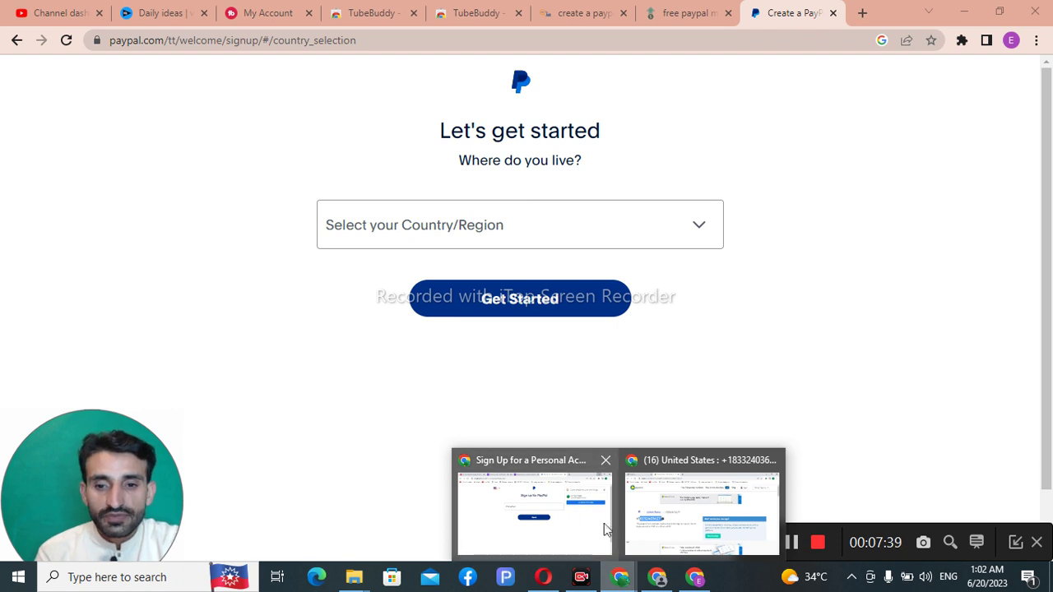
{"action": "left_click", "coordinate": [544, 515]}
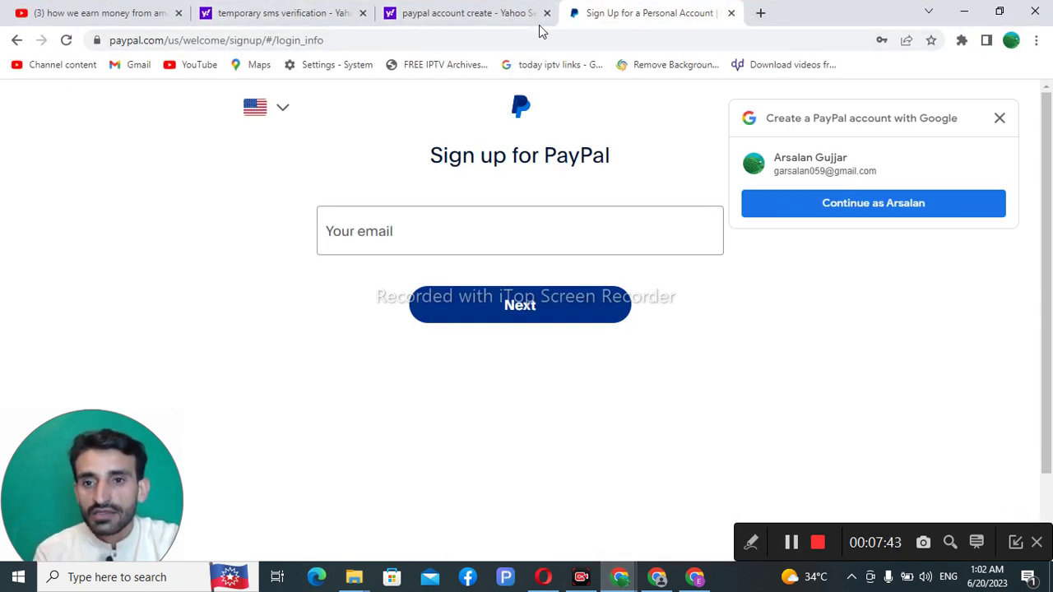
{"action": "left_click", "coordinate": [254, 14]}
{"action": "scroll", "coordinate": [278, 329], "scroll_direction": "down", "scroll_amount": 5}
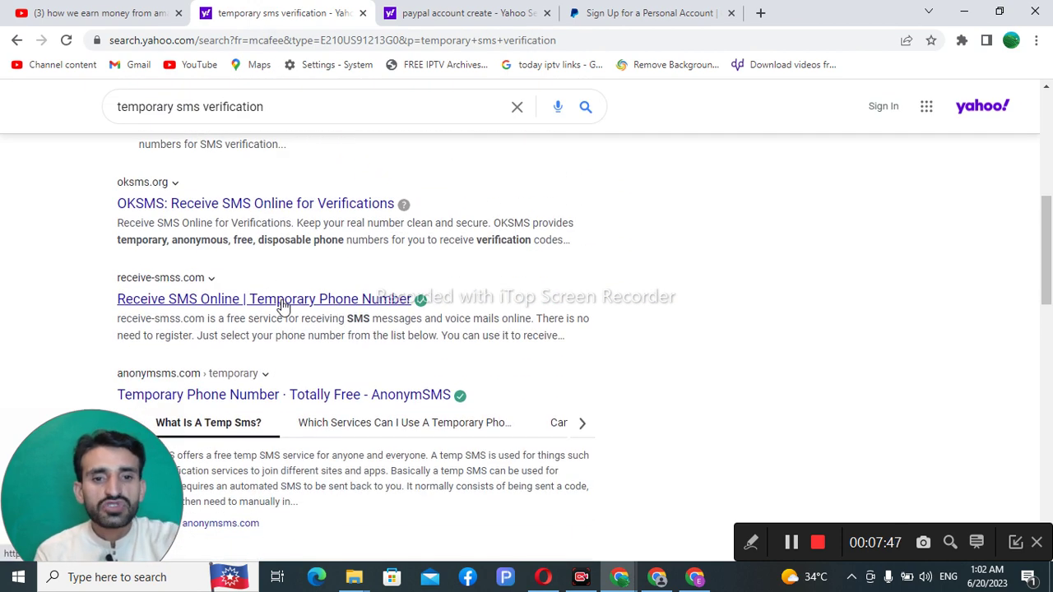
{"action": "scroll", "coordinate": [282, 304], "scroll_direction": "down", "scroll_amount": 1}
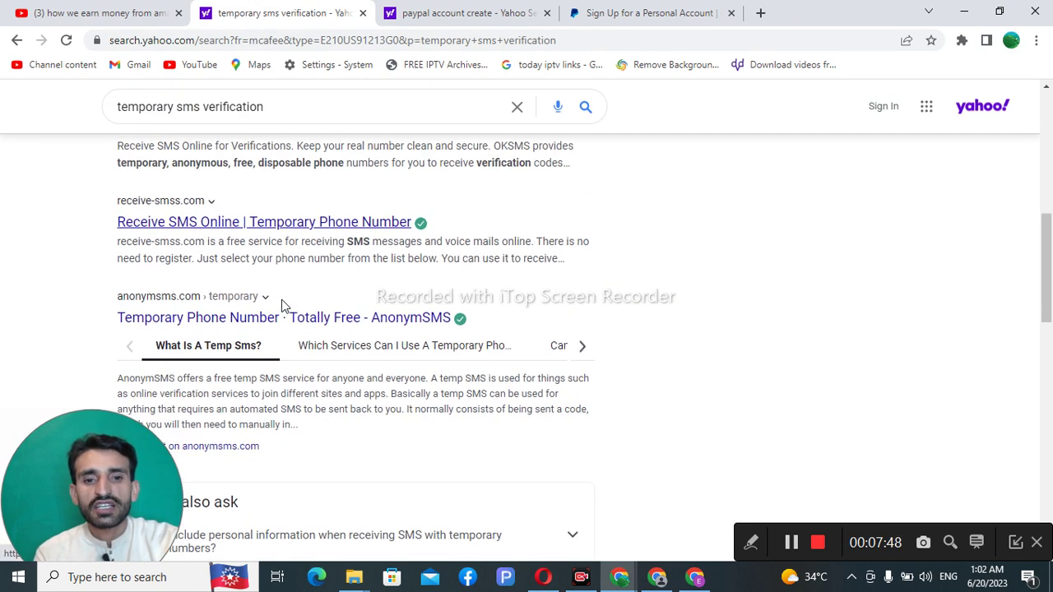
Step: Open the receive-smss.com site and browse its list of temporary number cards
{"action": "left_click", "coordinate": [319, 221]}
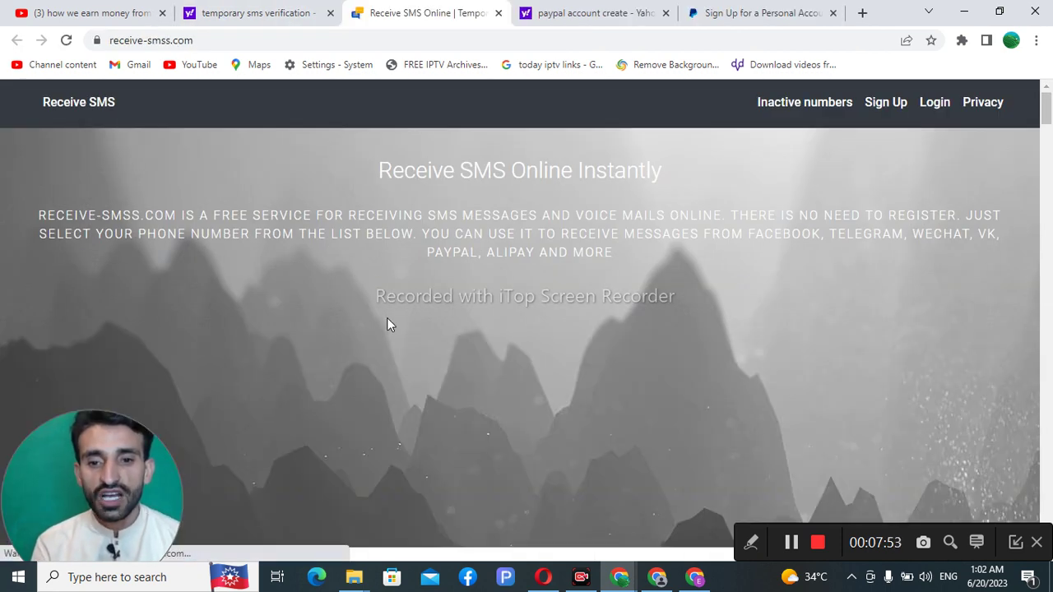
{"action": "scroll", "coordinate": [390, 317], "scroll_direction": "down", "scroll_amount": 2}
{"action": "scroll", "coordinate": [389, 321], "scroll_direction": "down", "scroll_amount": 3}
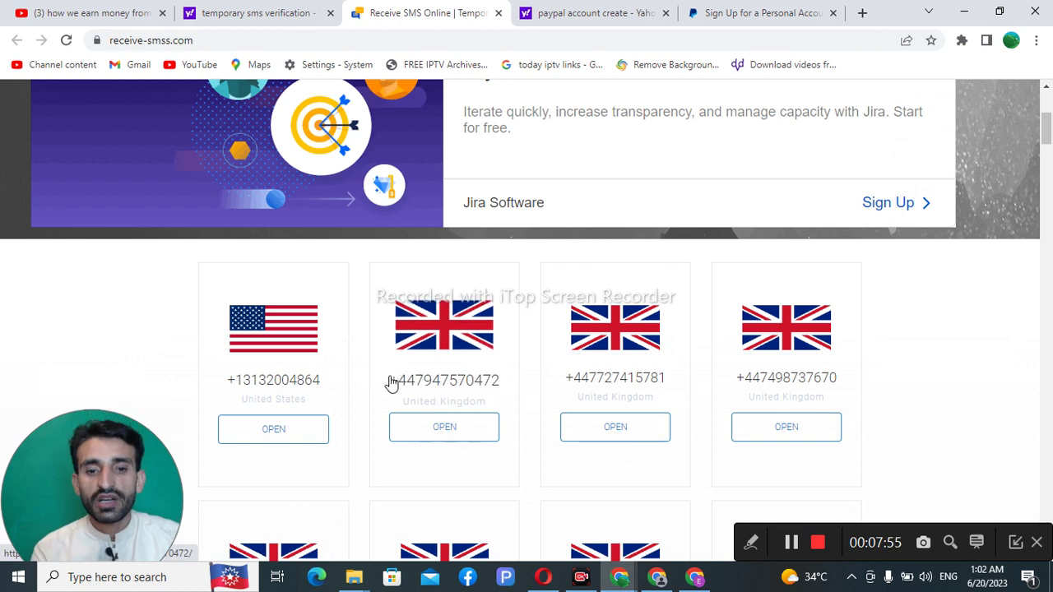
{"action": "scroll", "coordinate": [392, 383], "scroll_direction": "down", "scroll_amount": 1}
{"action": "scroll", "coordinate": [367, 393], "scroll_direction": "down", "scroll_amount": 1}
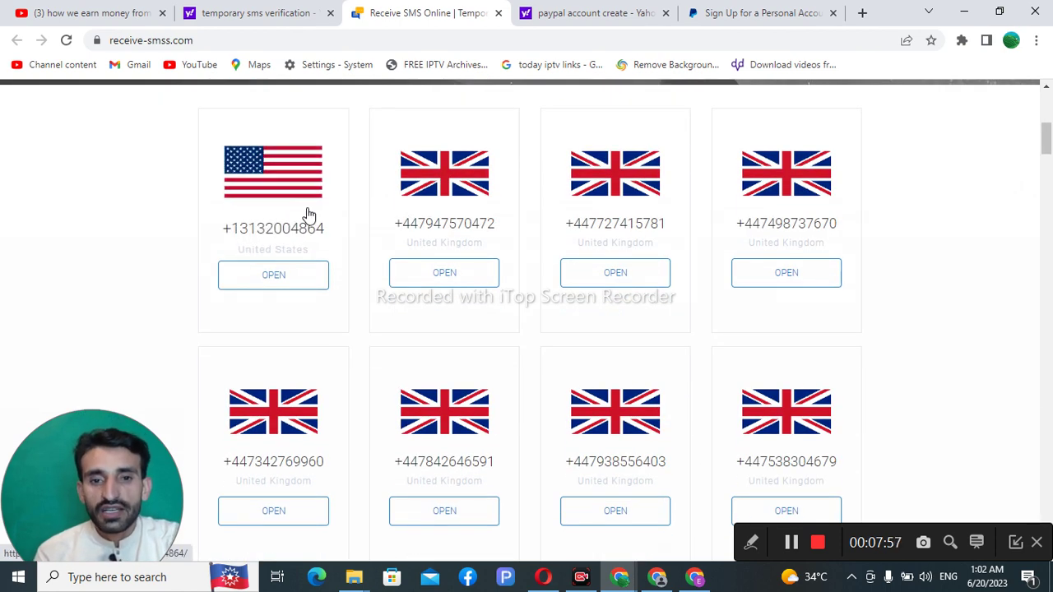
{"action": "scroll", "coordinate": [463, 221], "scroll_direction": "down", "scroll_amount": 5}
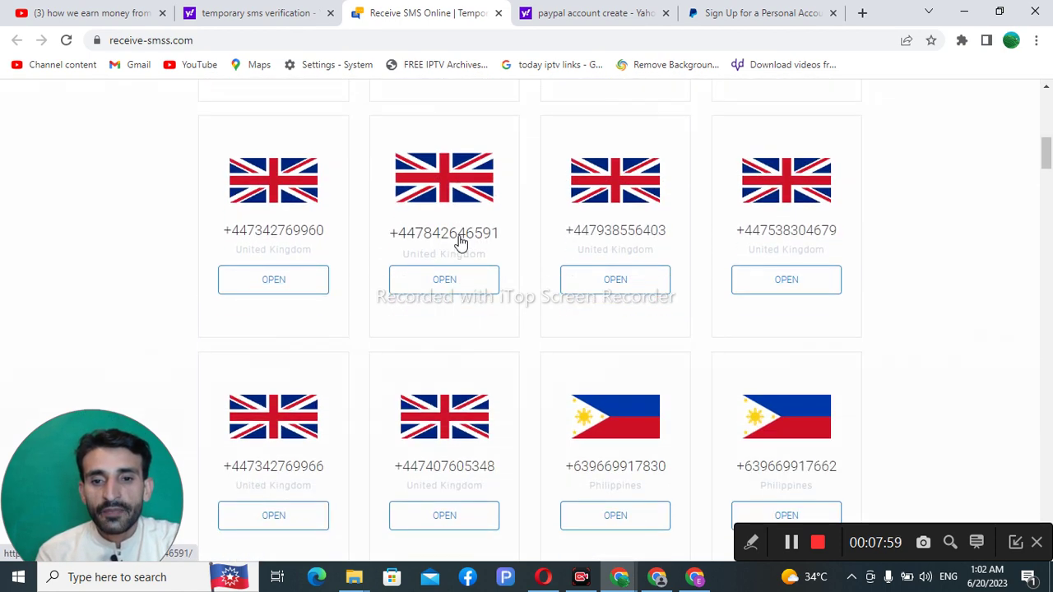
{"action": "scroll", "coordinate": [444, 305], "scroll_direction": "down", "scroll_amount": 2}
{"action": "scroll", "coordinate": [444, 294], "scroll_direction": "up", "scroll_amount": 3}
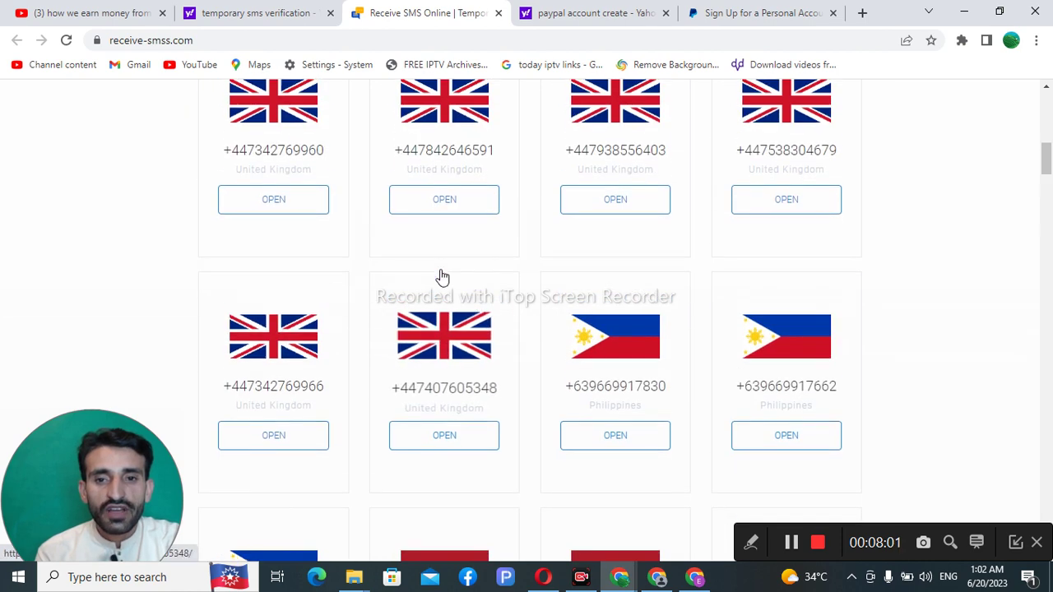
Step: Open a United Kingdom number's inbox, dismiss the covering ad, and scroll through its messages
{"action": "left_click", "coordinate": [444, 339]}
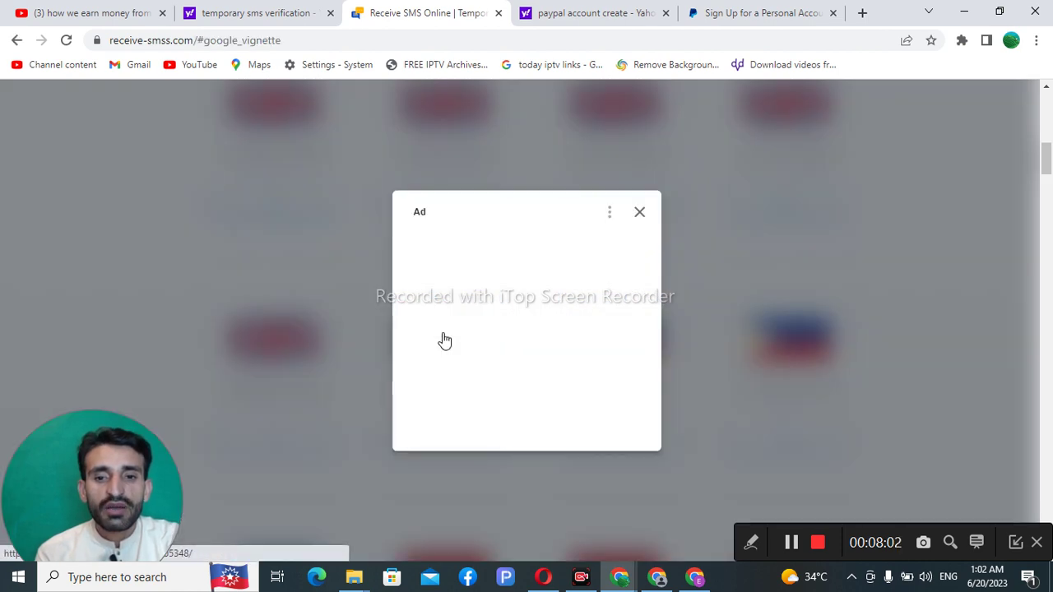
{"action": "left_click", "coordinate": [639, 216]}
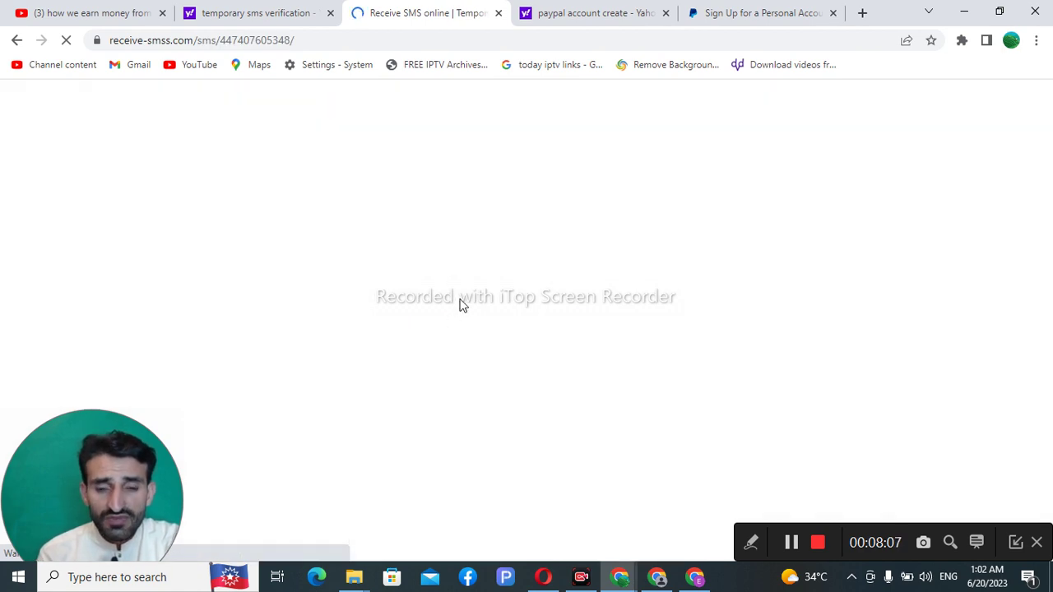
{"action": "scroll", "coordinate": [463, 279], "scroll_direction": "down", "scroll_amount": 1}
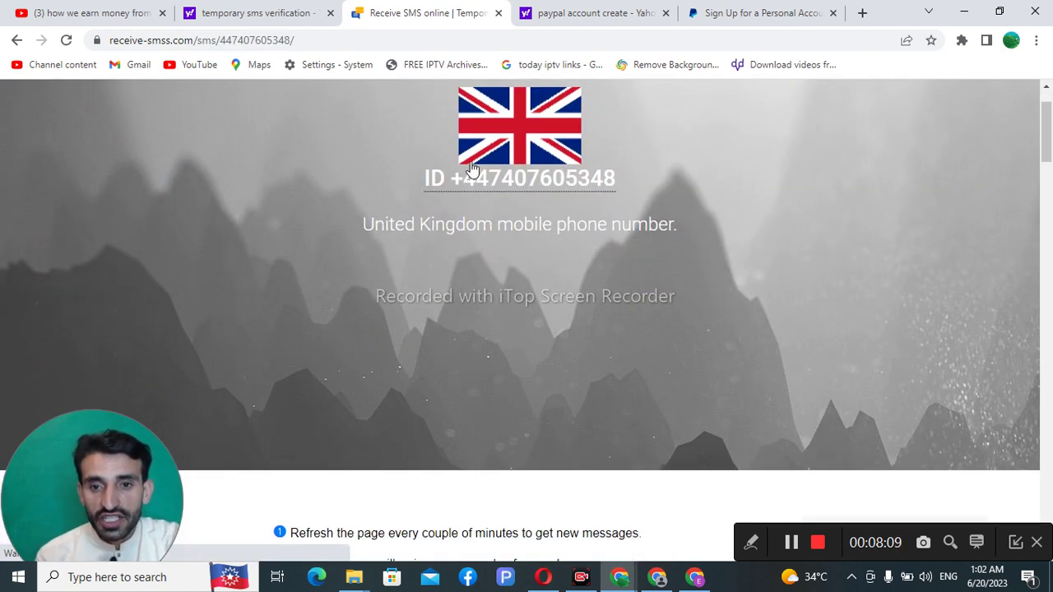
{"action": "scroll", "coordinate": [511, 313], "scroll_direction": "down", "scroll_amount": 4}
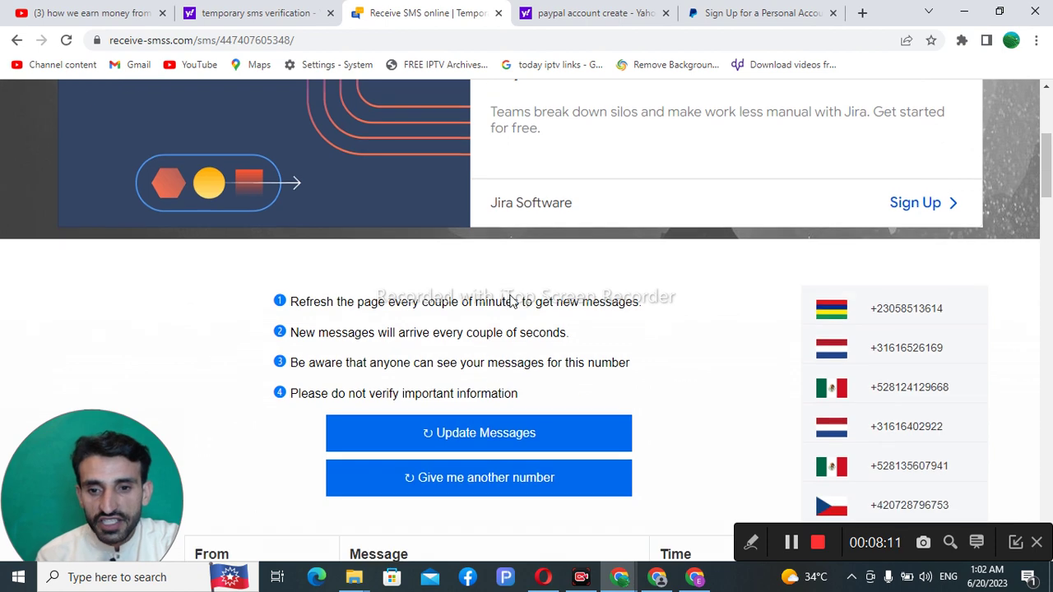
{"action": "scroll", "coordinate": [511, 313], "scroll_direction": "down", "scroll_amount": 3}
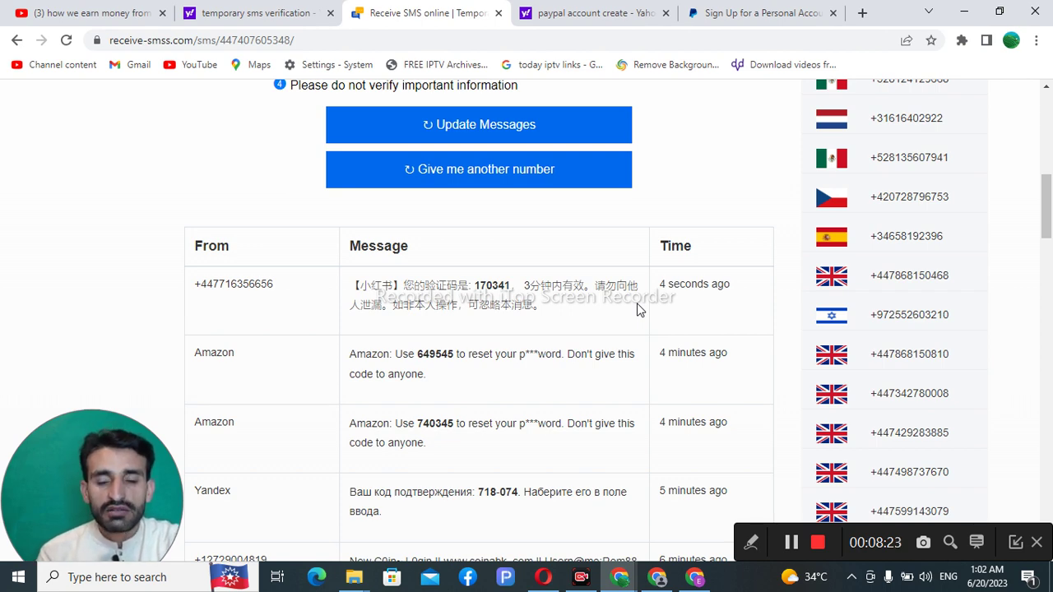
{"action": "scroll", "coordinate": [640, 308], "scroll_direction": "up", "scroll_amount": 8}
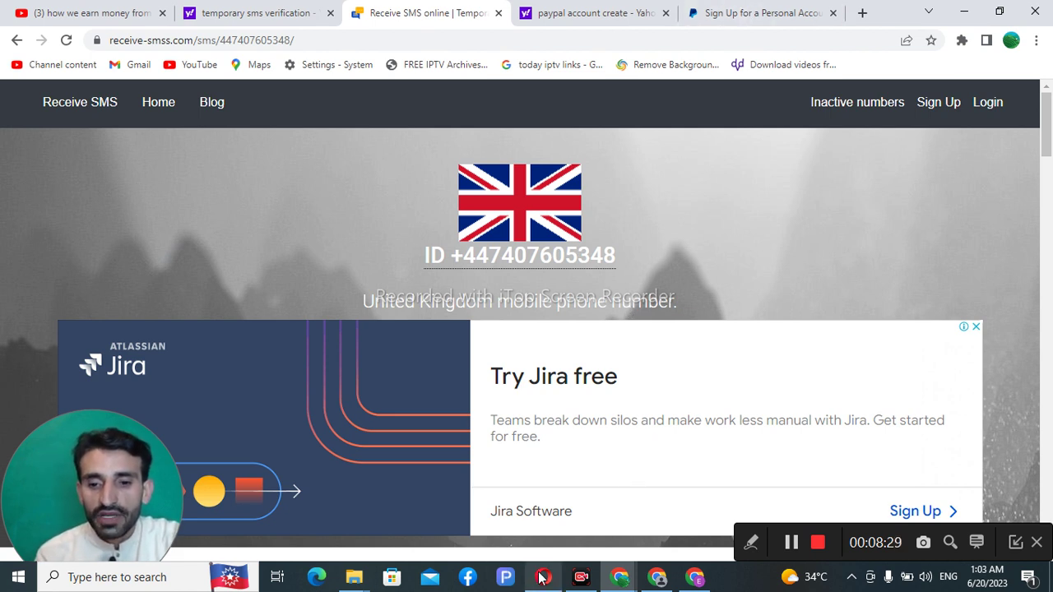
Step: Choose Australia as PayPal's country, continue to the mobile-number step, then show the quackr.io window
{"action": "left_click", "coordinate": [694, 579]}
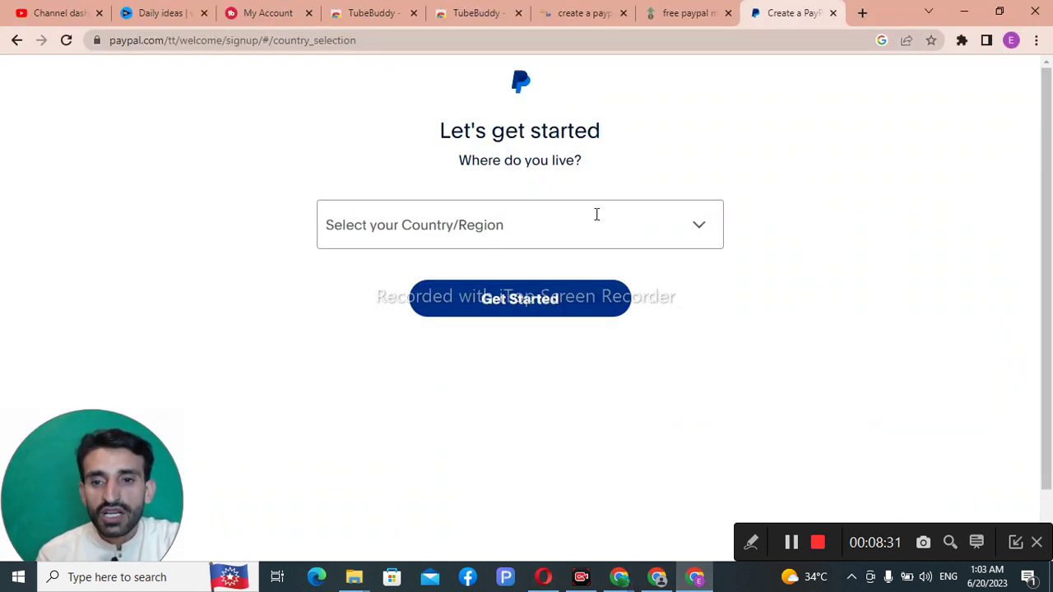
{"action": "left_click", "coordinate": [702, 233]}
{"action": "left_click", "coordinate": [702, 233]}
{"action": "scroll", "coordinate": [470, 364], "scroll_direction": "down", "scroll_amount": 2}
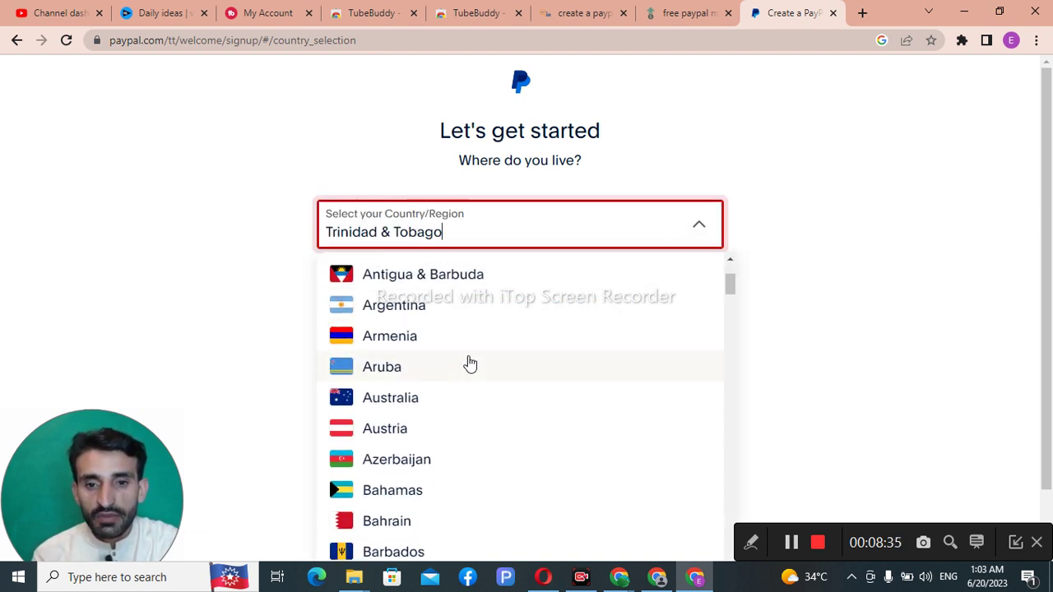
{"action": "scroll", "coordinate": [434, 365], "scroll_direction": "up", "scroll_amount": 1}
{"action": "scroll", "coordinate": [445, 393], "scroll_direction": "down", "scroll_amount": 1}
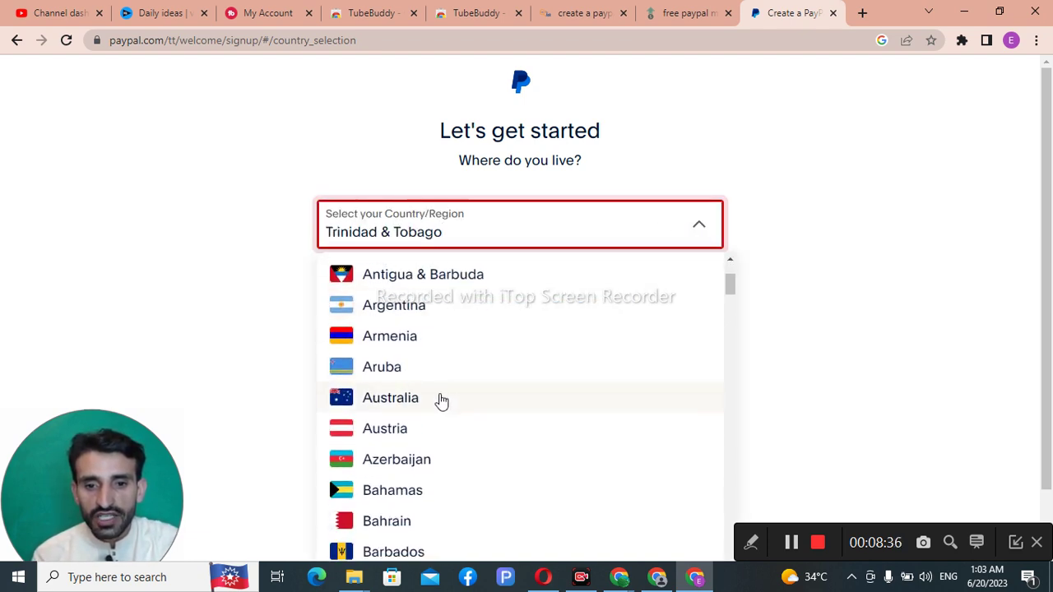
{"action": "left_click", "coordinate": [441, 399]}
{"action": "left_click", "coordinate": [539, 305]}
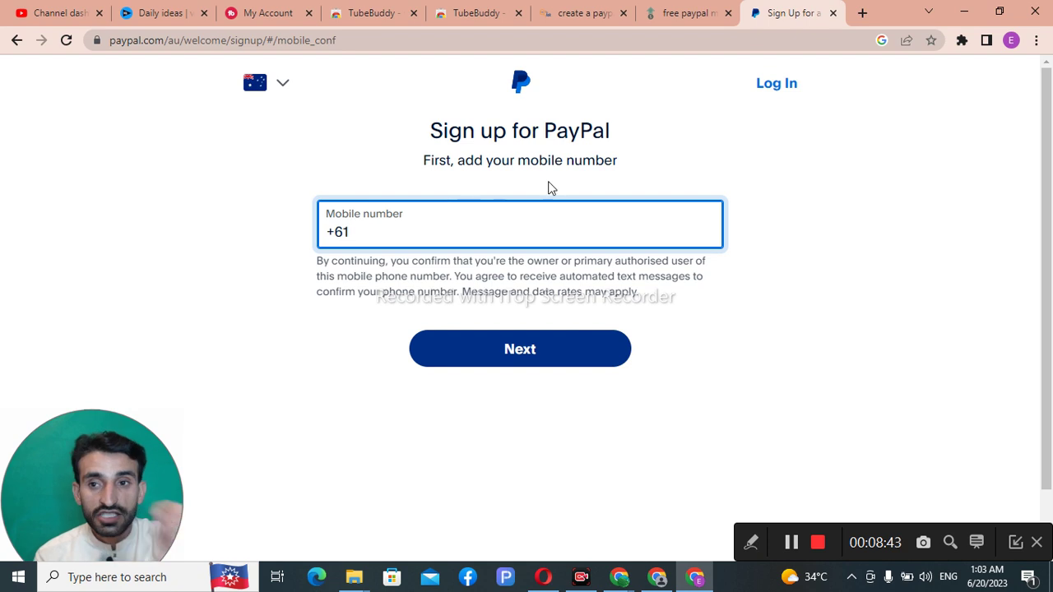
{"action": "left_click", "coordinate": [622, 580]}
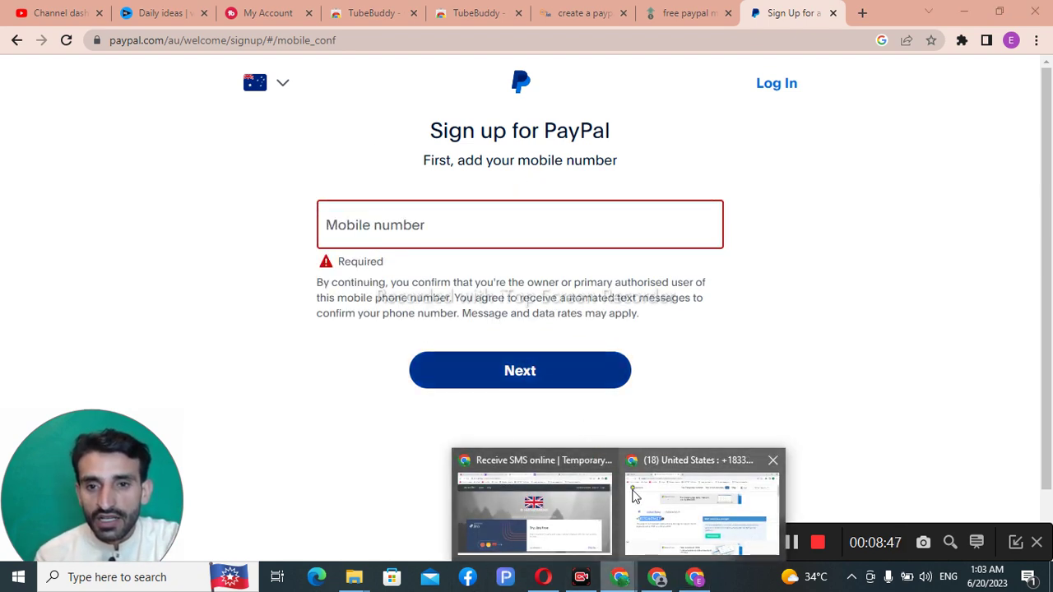
{"action": "left_click", "coordinate": [700, 500]}
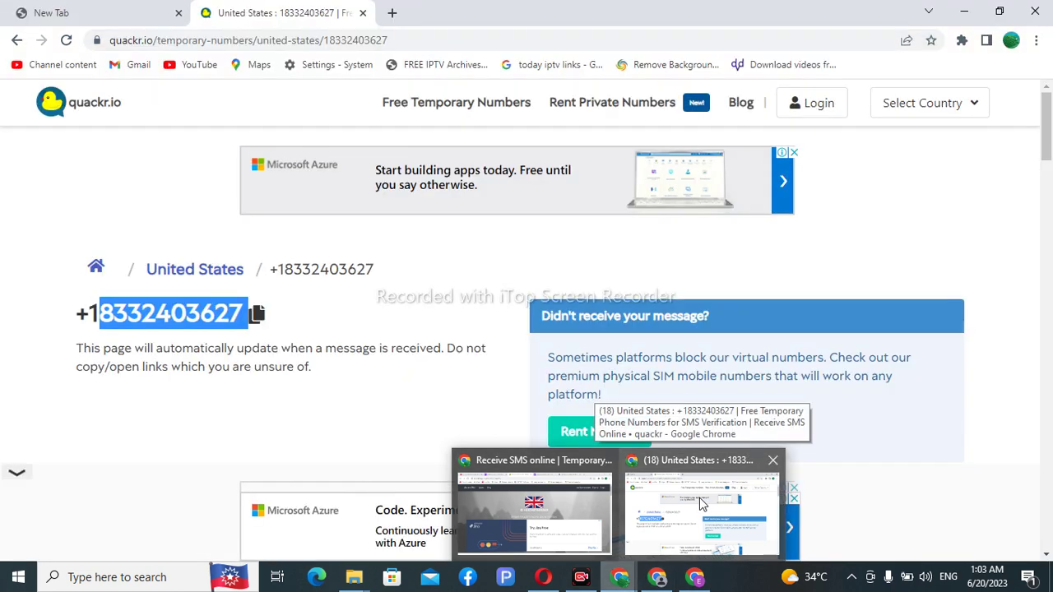
Step: Switch to the receive-smss.com UK number page and copy the number's digits after +44
{"action": "left_click", "coordinate": [699, 498]}
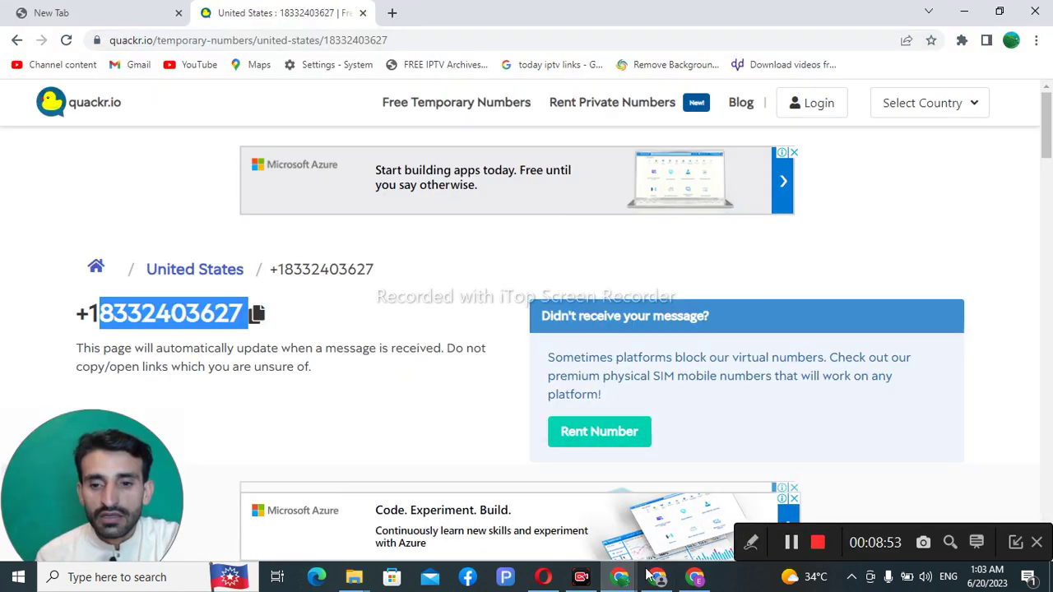
{"action": "scroll", "coordinate": [537, 377], "scroll_direction": "down", "scroll_amount": 2}
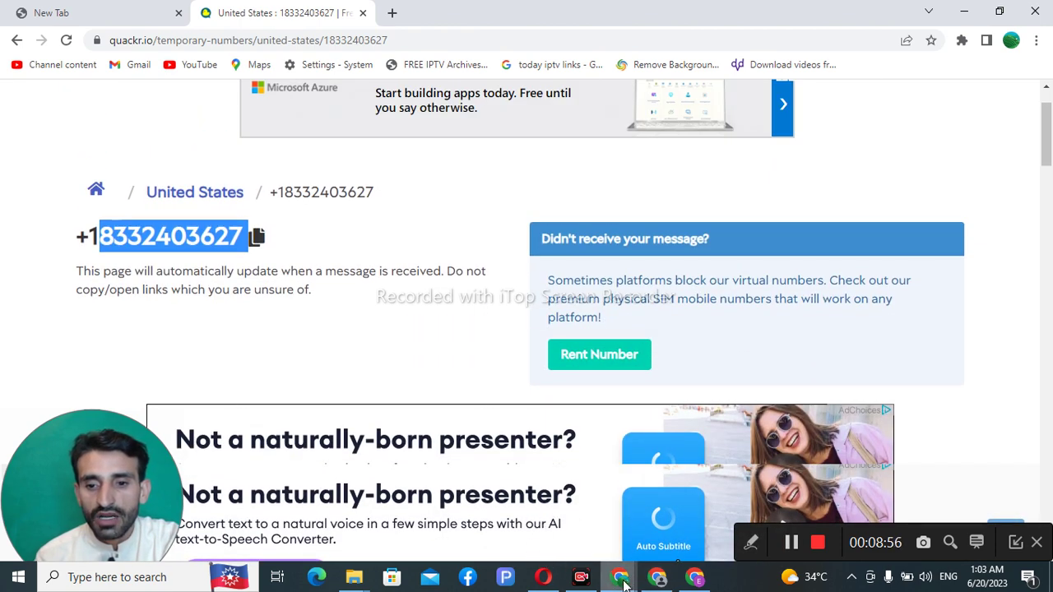
{"action": "mouse_move", "coordinate": [621, 577]}
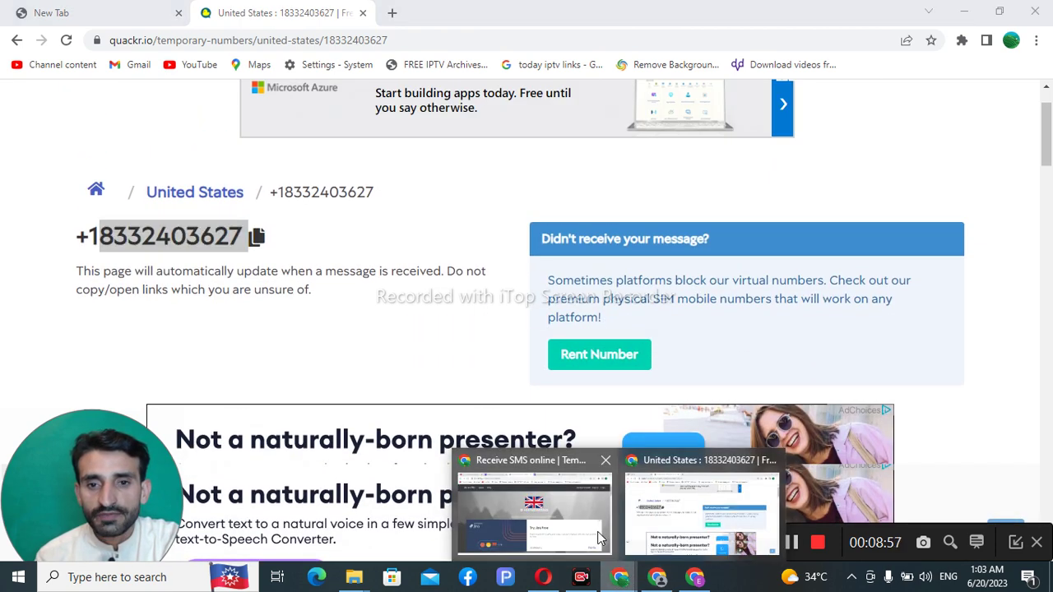
{"action": "left_click", "coordinate": [545, 500]}
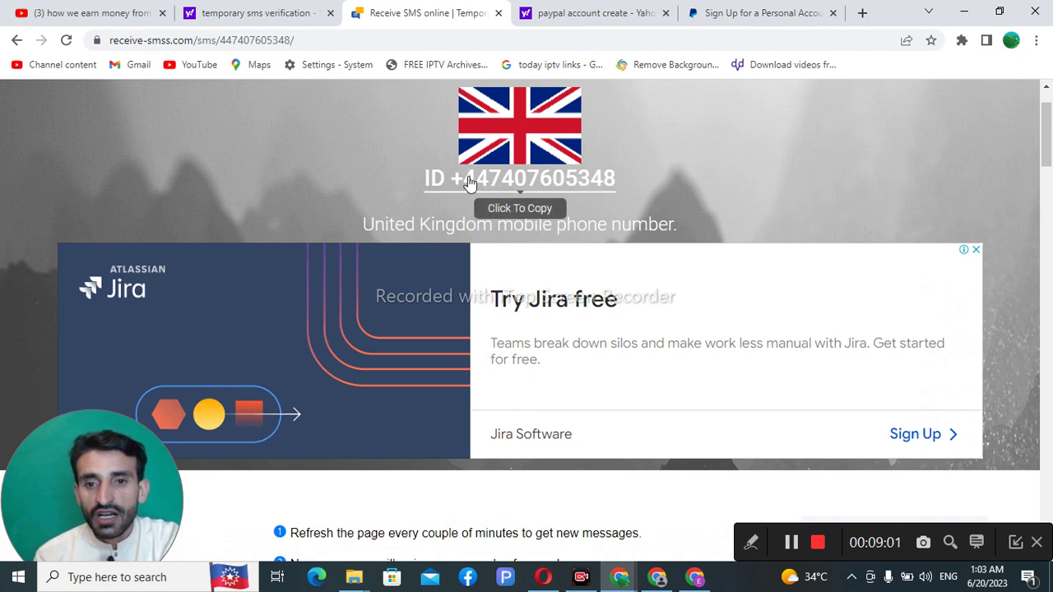
{"action": "left_click_drag", "start_coordinate": [488, 187], "coordinate": [621, 187]}
{"action": "right_click", "coordinate": [601, 185]}
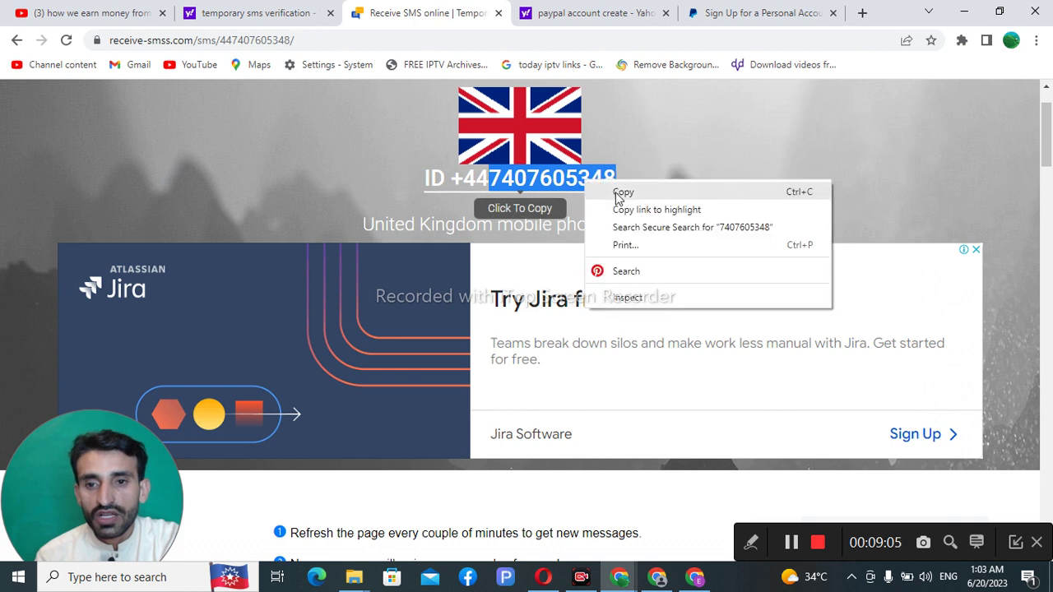
{"action": "left_click", "coordinate": [619, 192]}
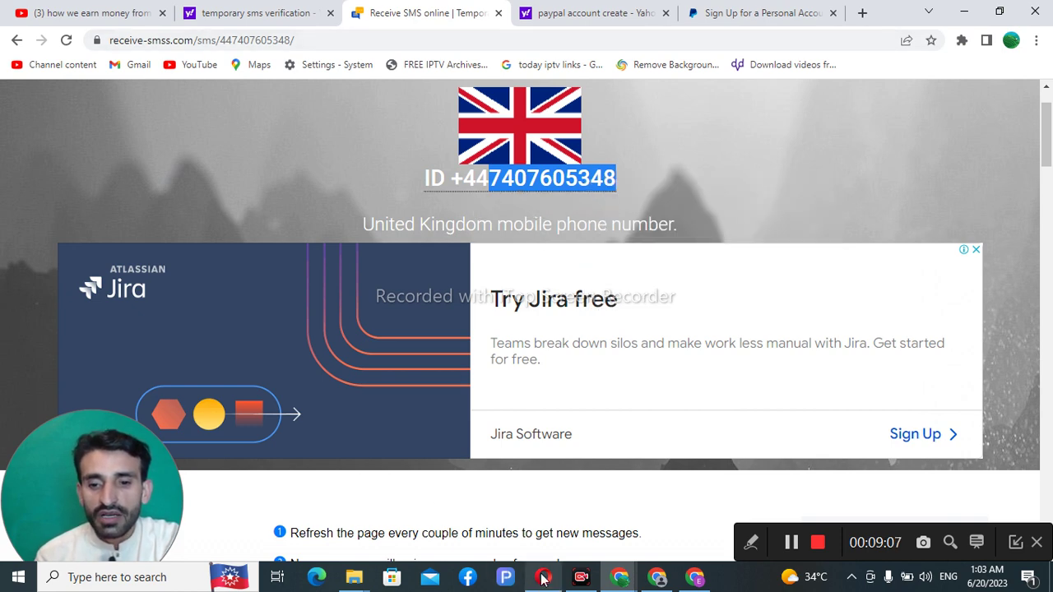
{"action": "left_click", "coordinate": [543, 577]}
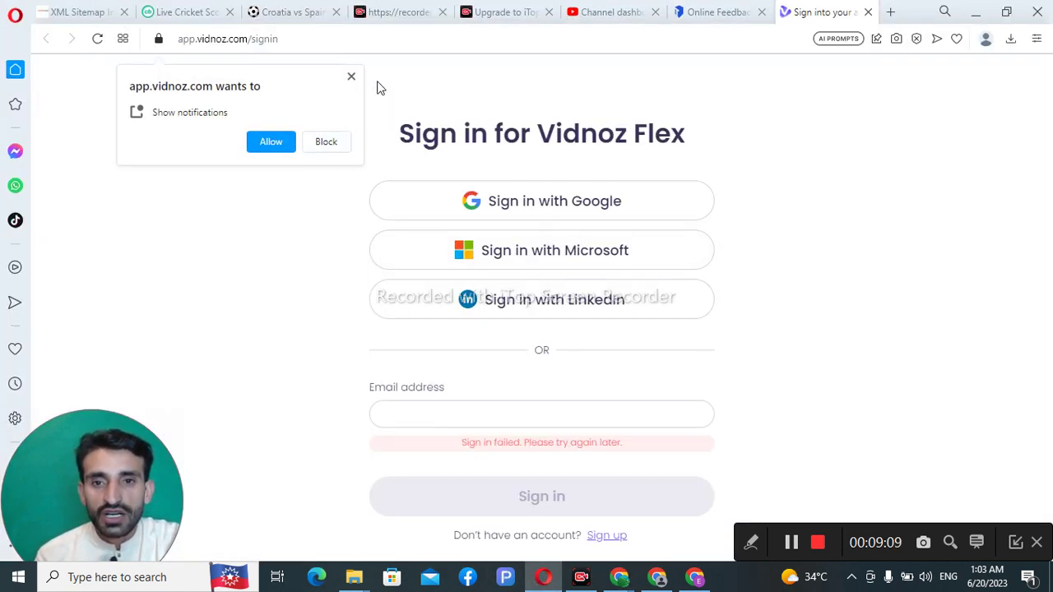
Step: Paste the copied UK digits after +61 in PayPal's mobile number field and submit for a code
{"action": "left_click", "coordinate": [693, 577]}
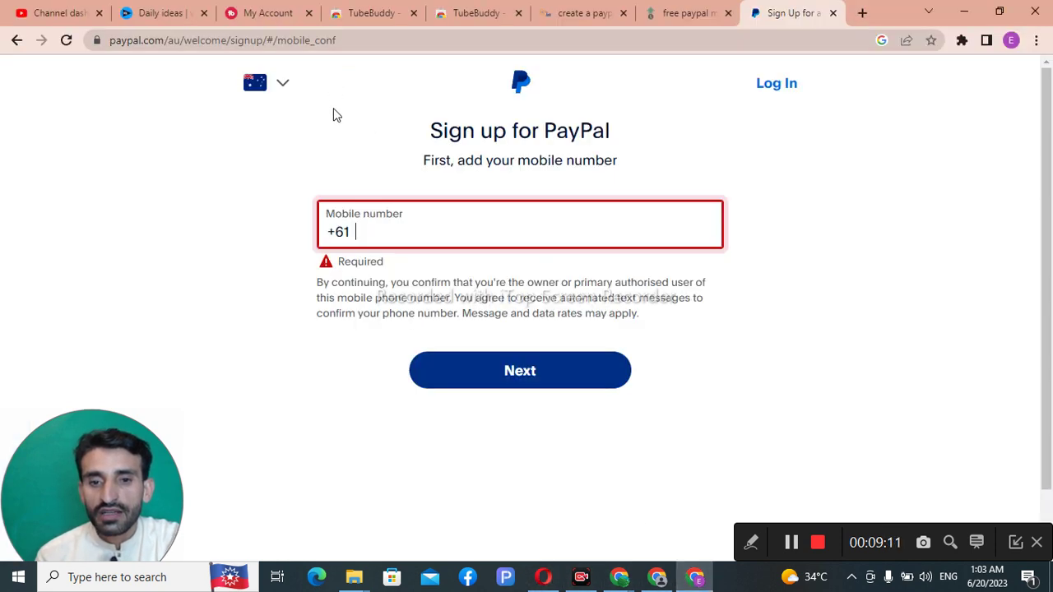
{"action": "right_click", "coordinate": [373, 230]}
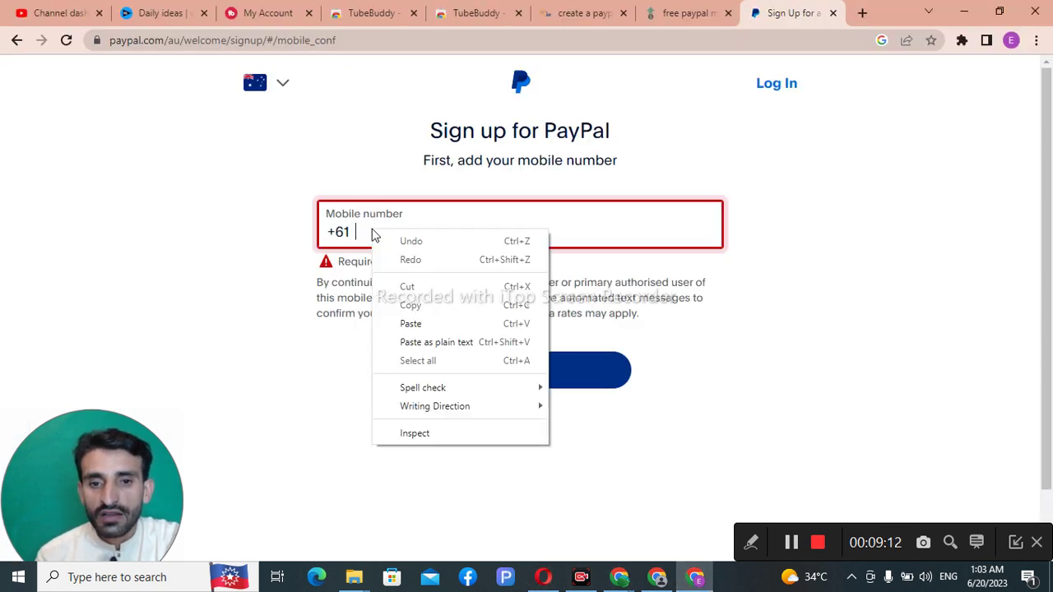
{"action": "left_click", "coordinate": [411, 323]}
{"action": "left_click", "coordinate": [520, 349]}
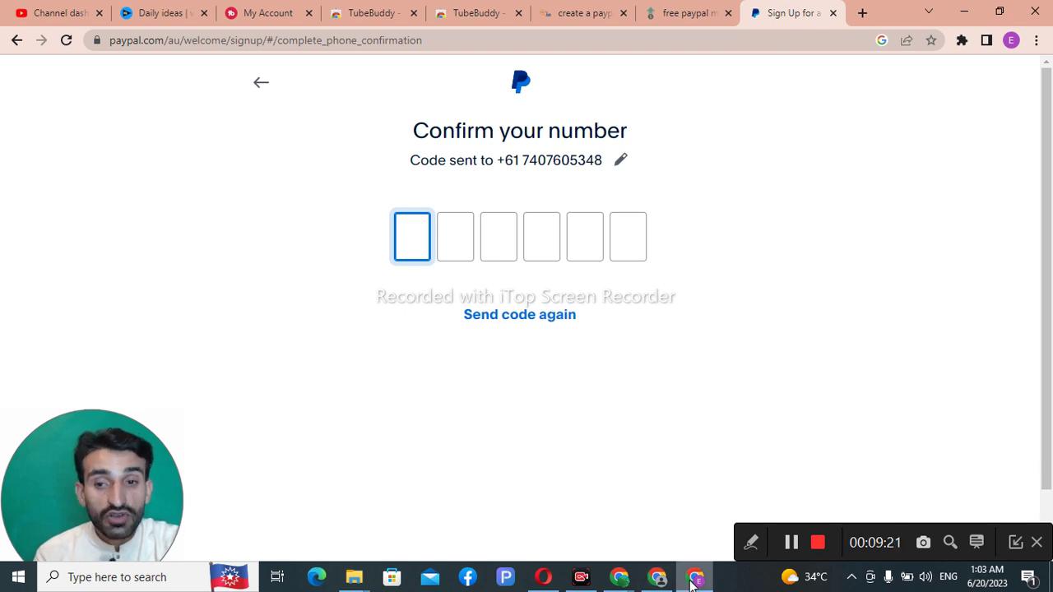
{"action": "left_click", "coordinate": [621, 578]}
Step: Switch to the receive-smss.com UK inbox and reload it twice to look for the PayPal code
{"action": "left_click", "coordinate": [531, 526]}
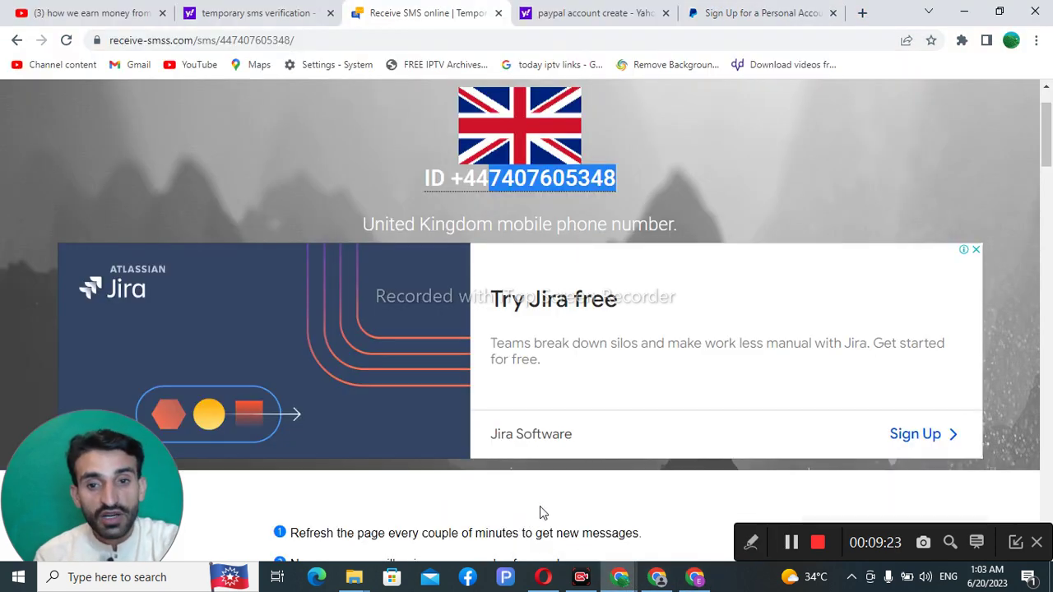
{"action": "scroll", "coordinate": [553, 394], "scroll_direction": "down", "scroll_amount": 3}
{"action": "scroll", "coordinate": [568, 379], "scroll_direction": "down", "scroll_amount": 2}
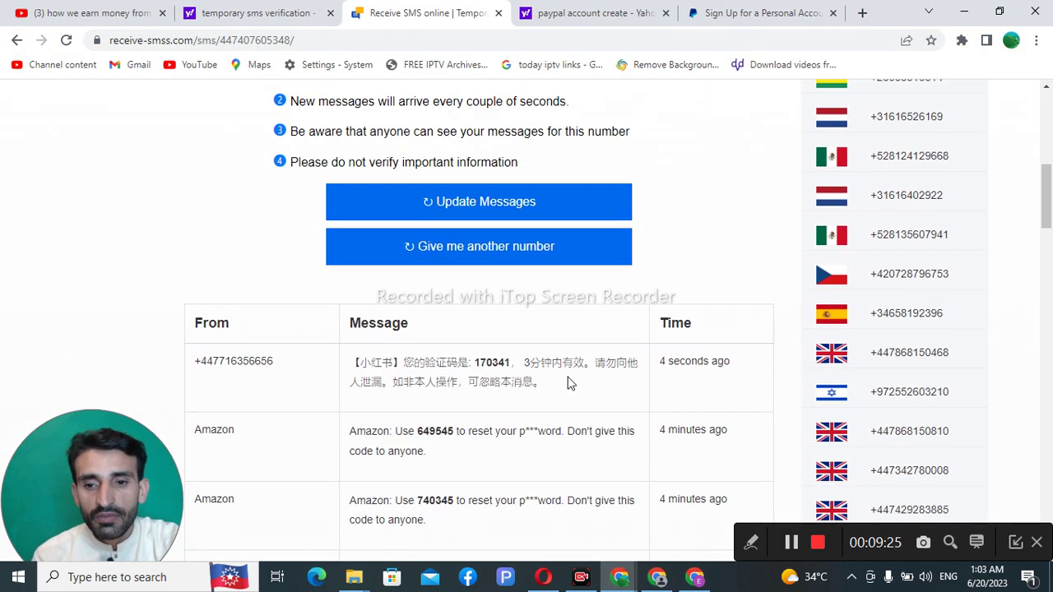
{"action": "right_click", "coordinate": [704, 174]}
{"action": "left_click", "coordinate": [735, 221]}
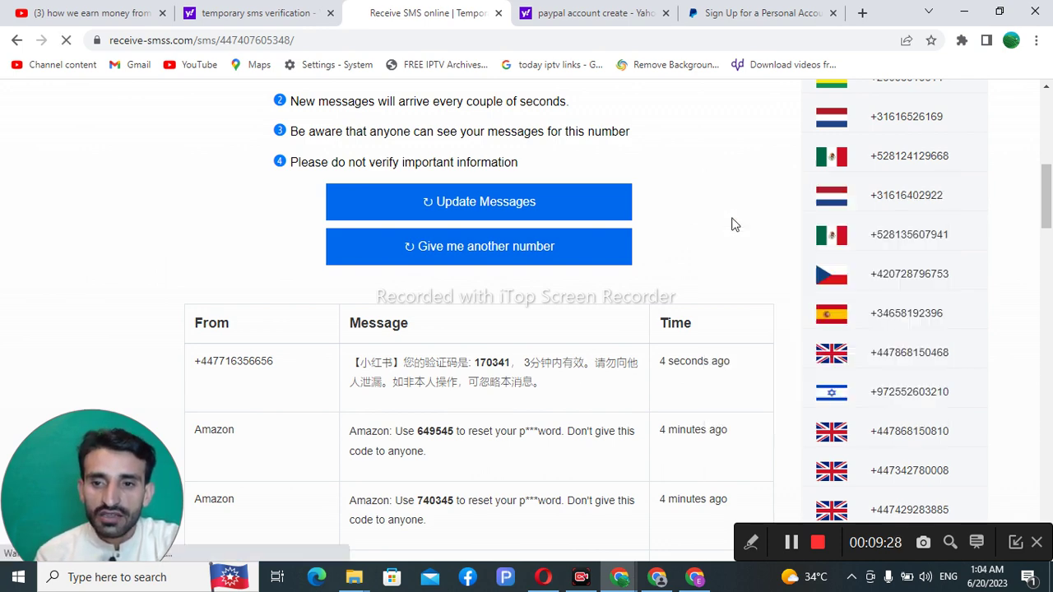
{"action": "right_click", "coordinate": [682, 229]}
{"action": "left_click", "coordinate": [727, 272]}
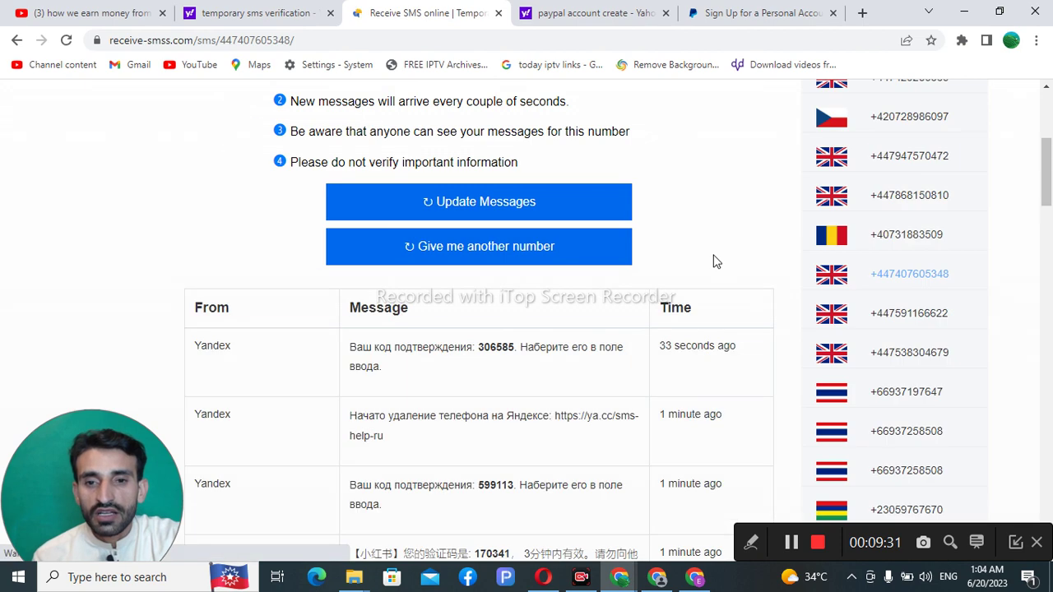
{"action": "scroll", "coordinate": [711, 271], "scroll_direction": "down", "scroll_amount": 3}
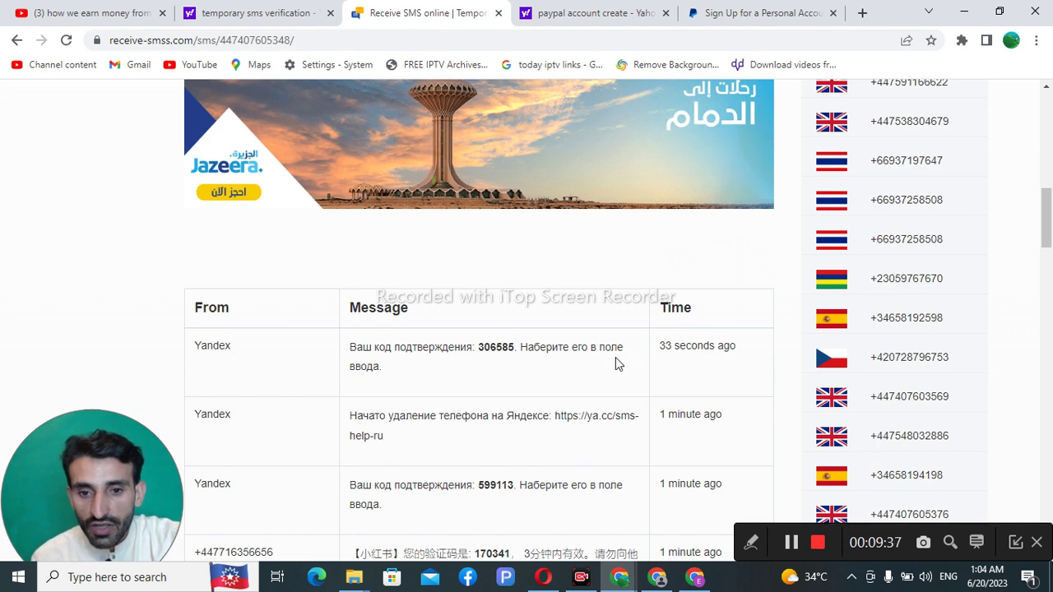
{"action": "scroll", "coordinate": [528, 370], "scroll_direction": "down", "scroll_amount": 1}
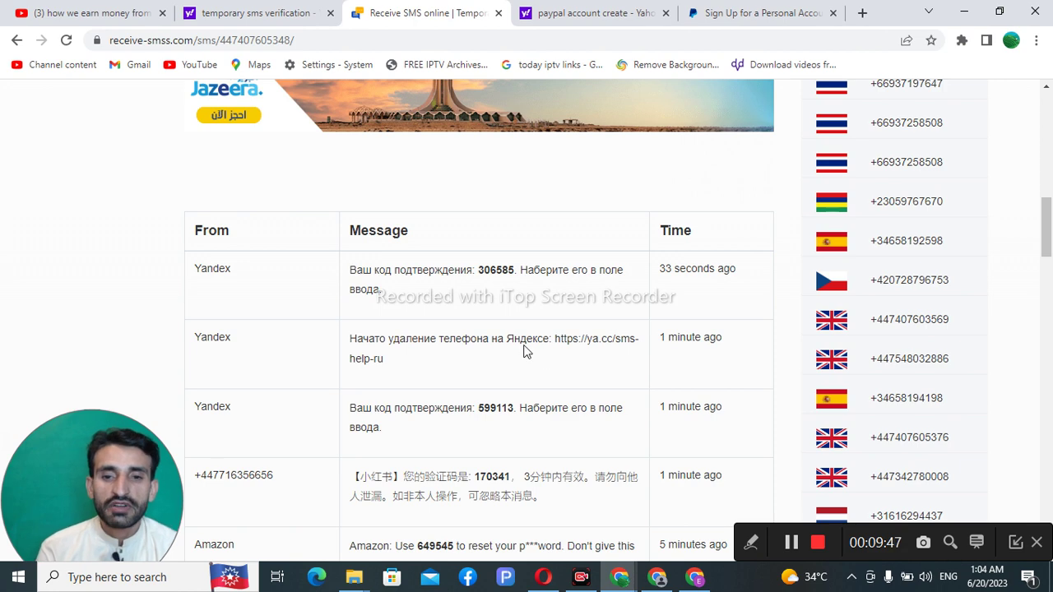
Step: Reload the inbox four more times, scrolling the message table for the PayPal code
{"action": "right_click", "coordinate": [563, 174]}
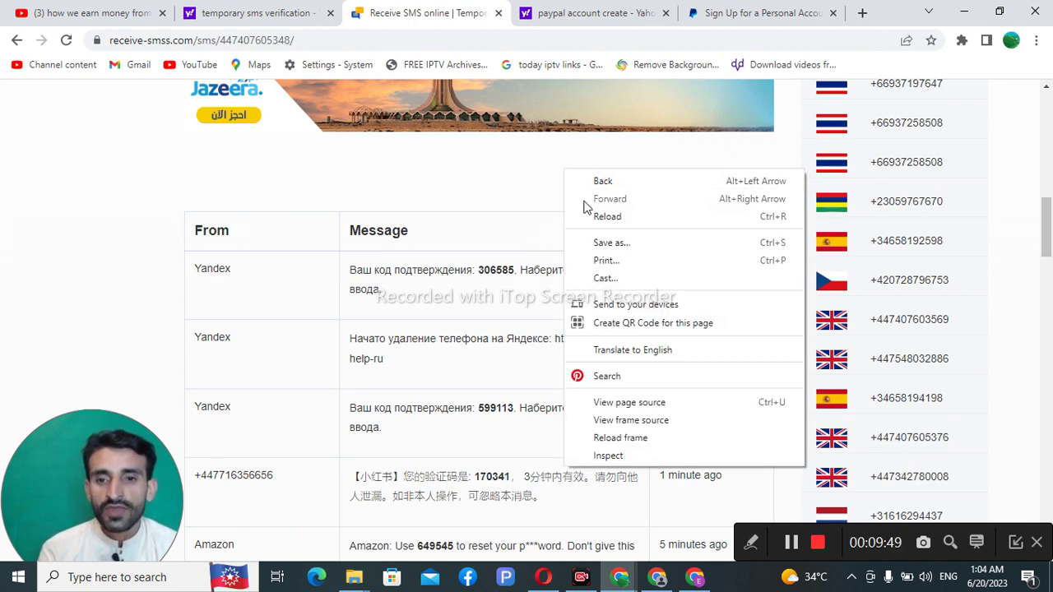
{"action": "left_click", "coordinate": [592, 215]}
{"action": "scroll", "coordinate": [595, 224], "scroll_direction": "down", "scroll_amount": 5}
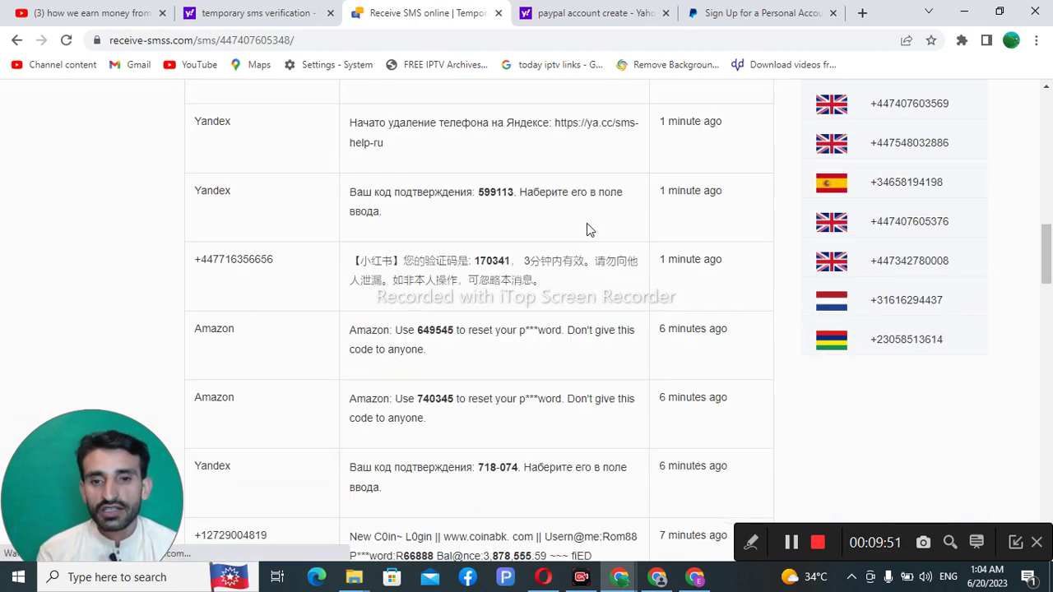
{"action": "scroll", "coordinate": [552, 245], "scroll_direction": "down", "scroll_amount": 1}
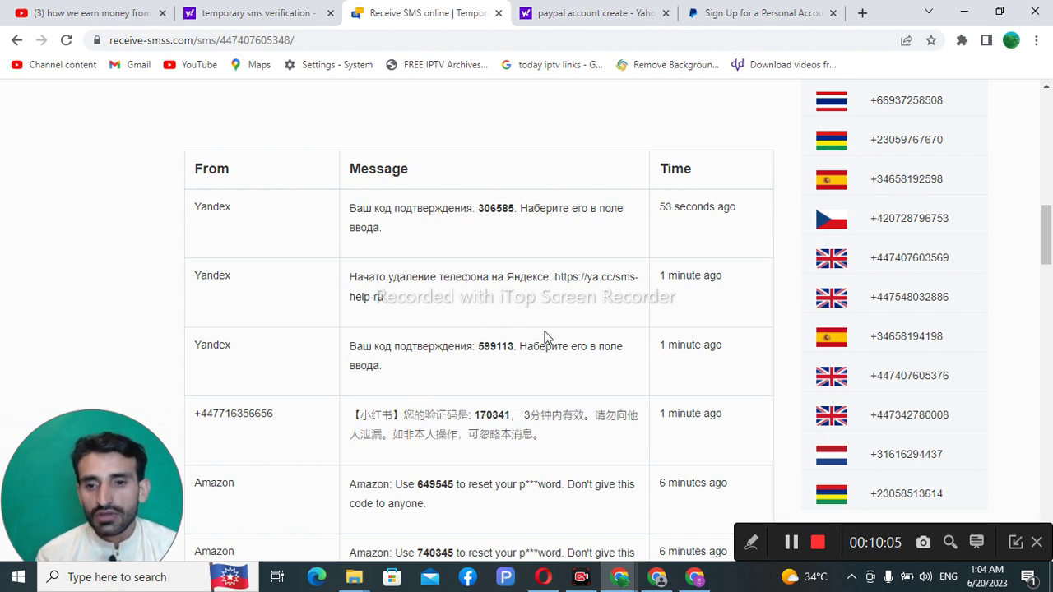
{"action": "right_click", "coordinate": [496, 105]}
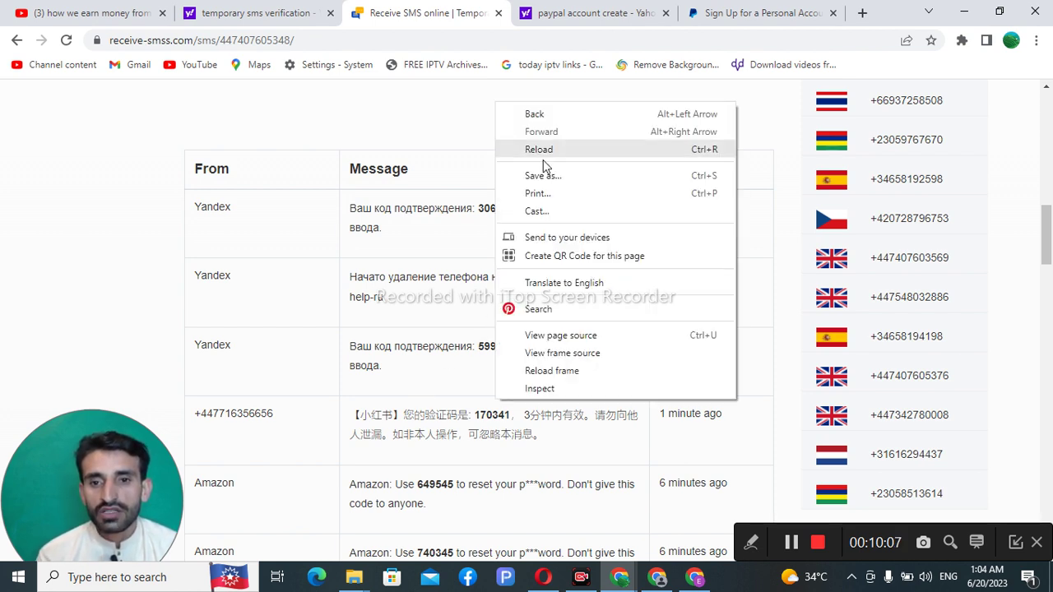
{"action": "left_click", "coordinate": [549, 155]}
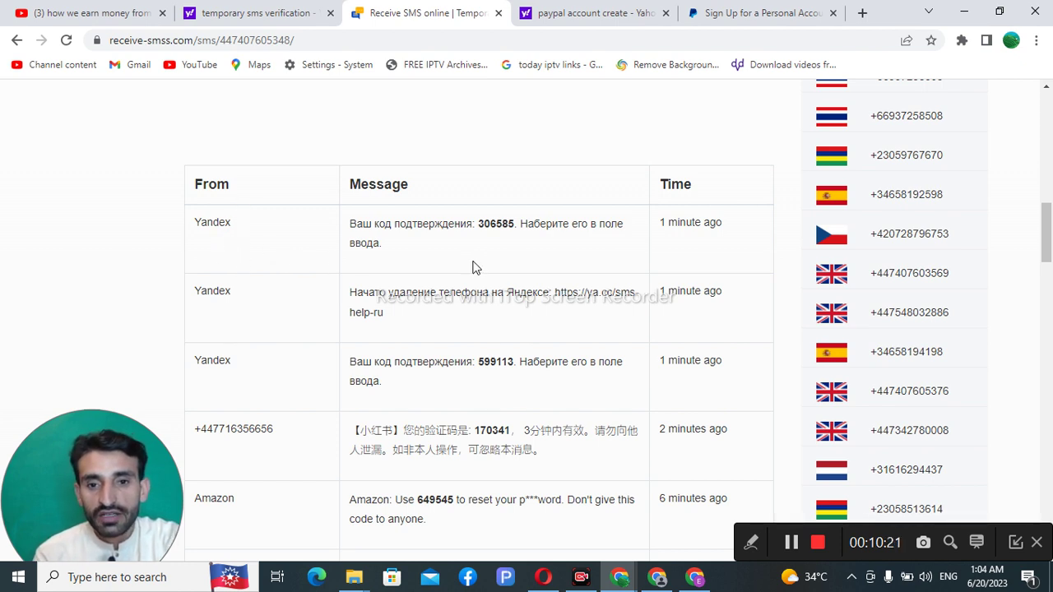
{"action": "right_click", "coordinate": [495, 122]}
{"action": "left_click", "coordinate": [535, 170]}
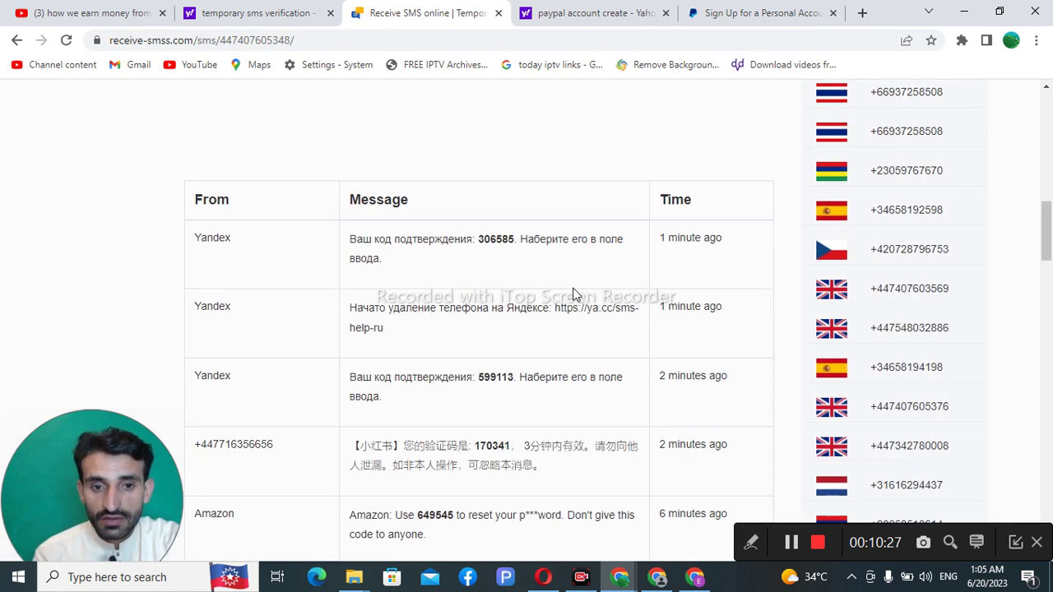
{"action": "scroll", "coordinate": [553, 294], "scroll_direction": "down", "scroll_amount": 2}
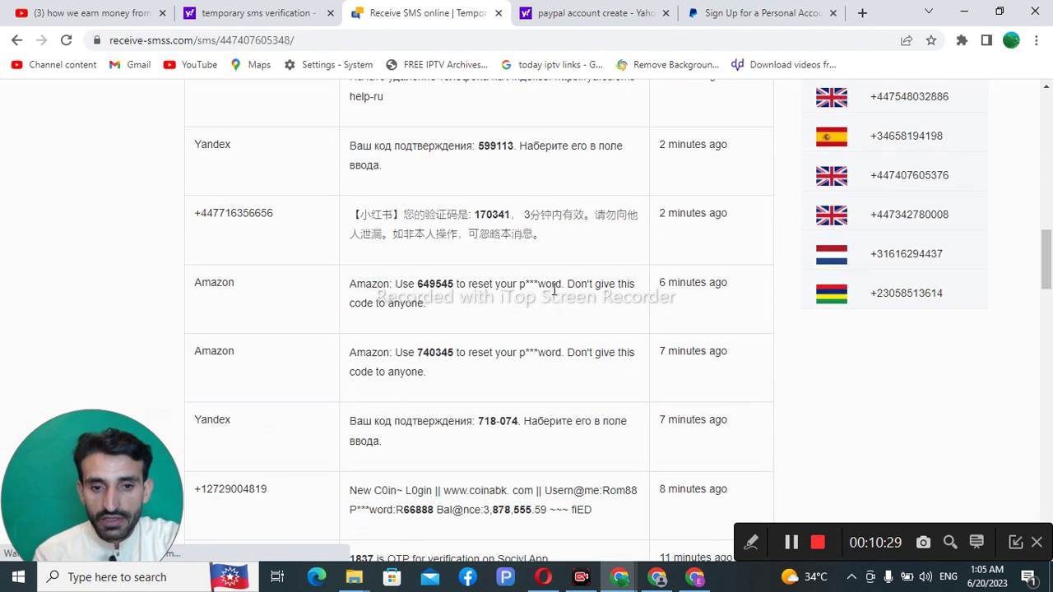
{"action": "scroll", "coordinate": [553, 285], "scroll_direction": "up", "scroll_amount": 3}
{"action": "right_click", "coordinate": [537, 149]}
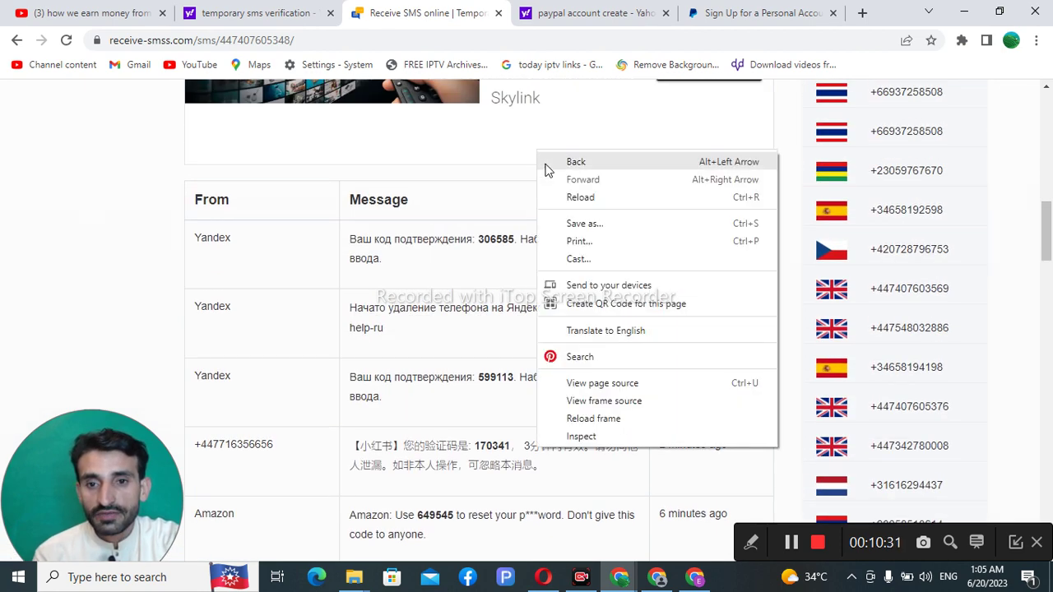
{"action": "left_click", "coordinate": [566, 199]}
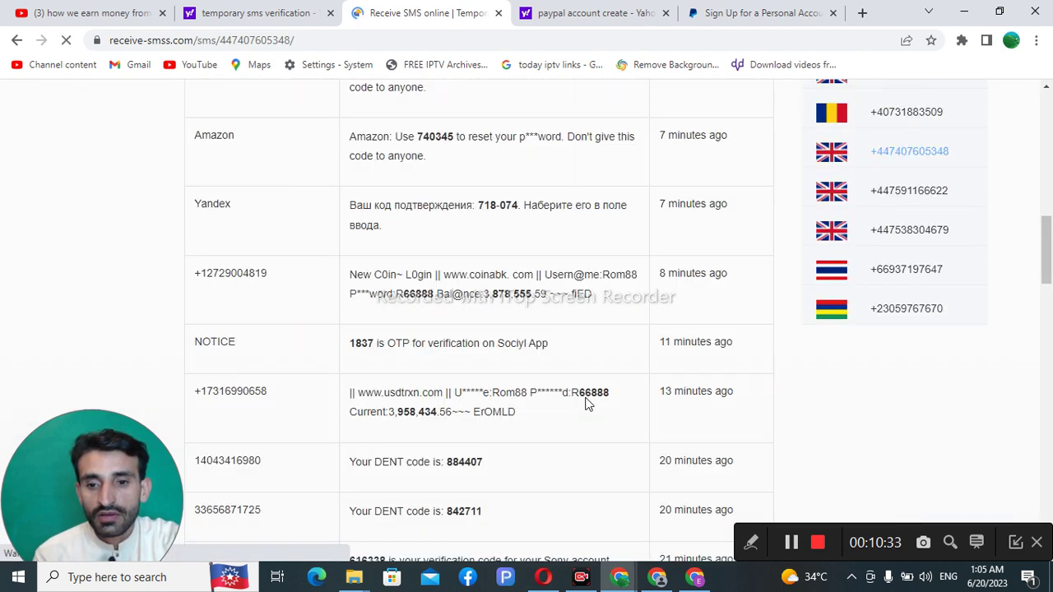
{"action": "scroll", "coordinate": [619, 456], "scroll_direction": "down", "scroll_amount": 2}
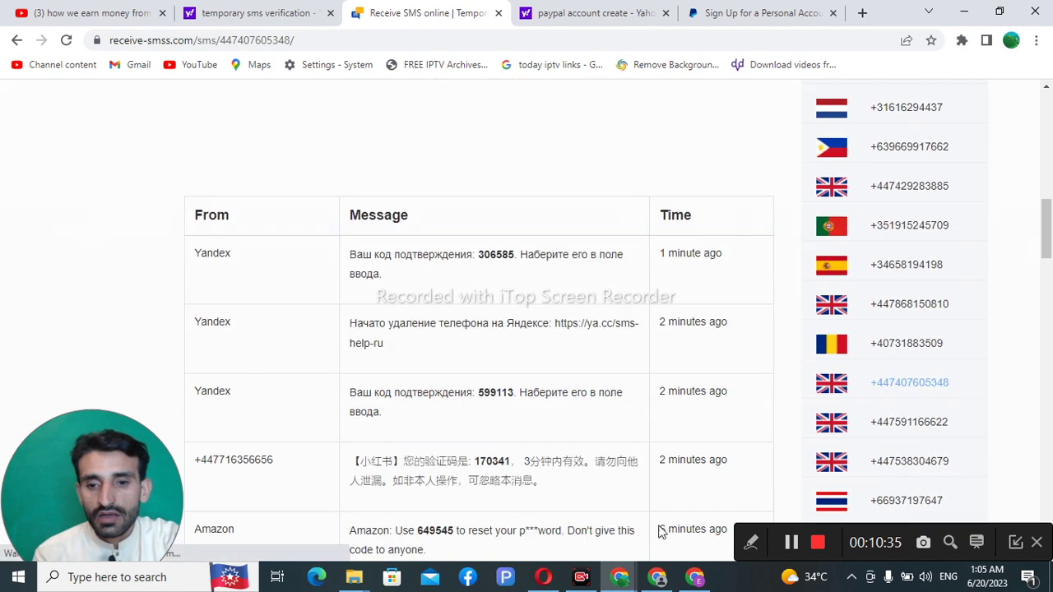
Step: Request PayPal's confirmation code again and bring the SMS inbox window back to the front
{"action": "left_click", "coordinate": [696, 578]}
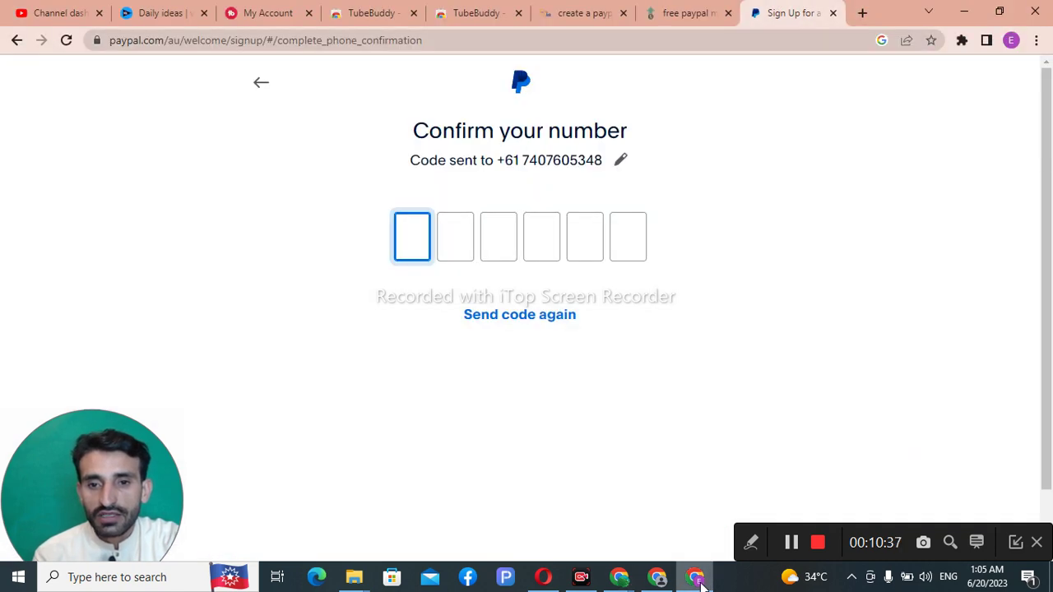
{"action": "left_click", "coordinate": [529, 314]}
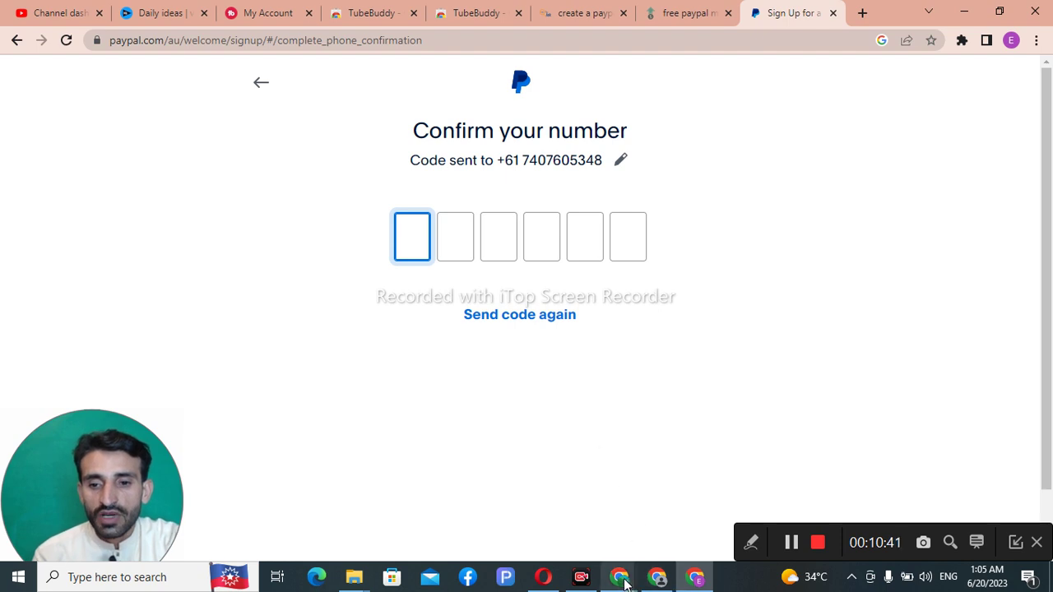
{"action": "mouse_move", "coordinate": [622, 581]}
{"action": "left_click", "coordinate": [550, 531]}
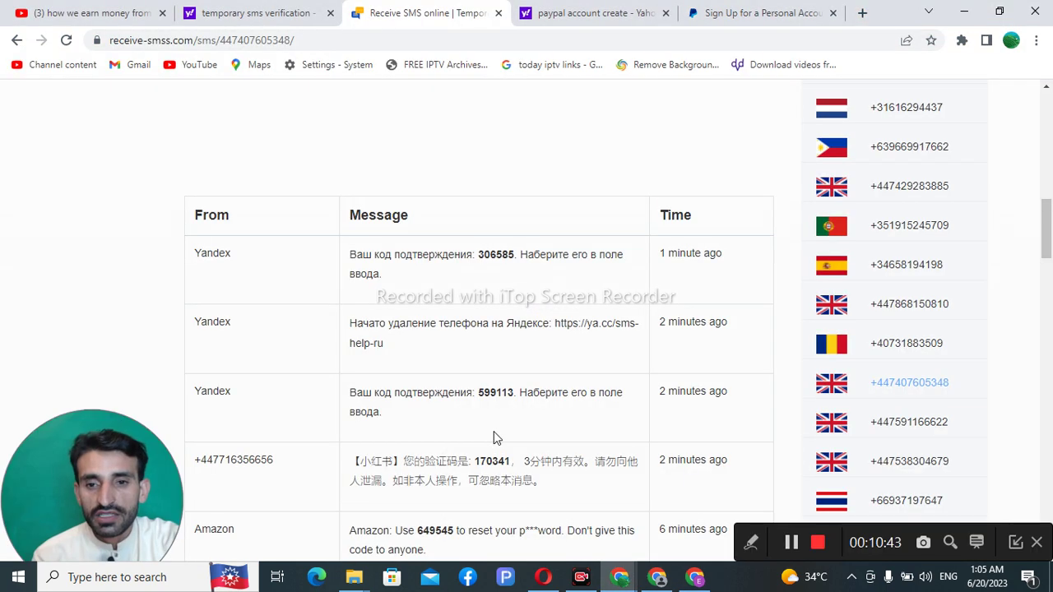
Step: Reload the inbox and update the list of received messages
{"action": "scroll", "coordinate": [494, 438], "scroll_direction": "up", "scroll_amount": 1}
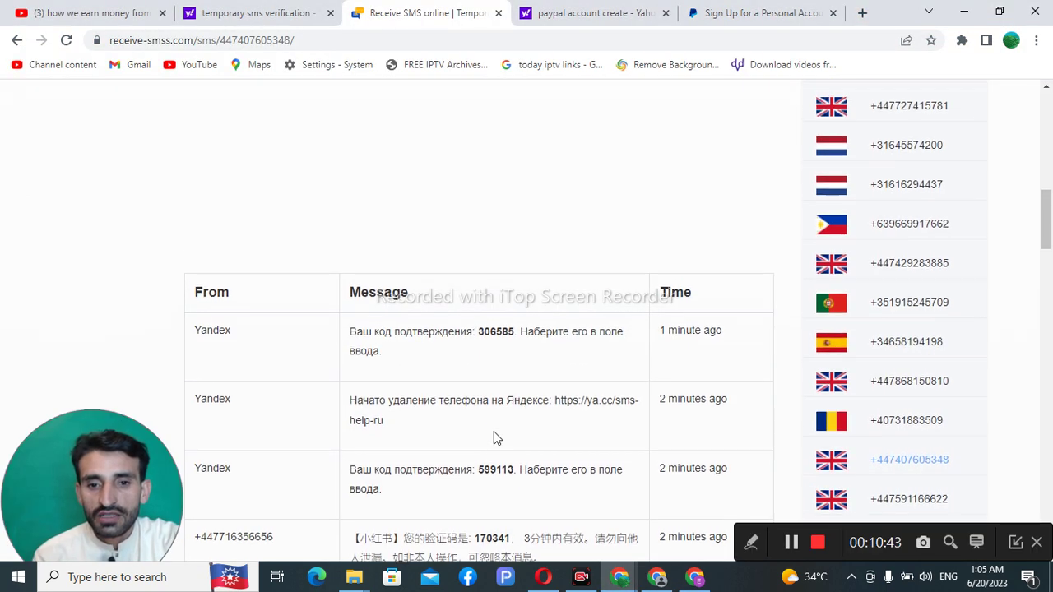
{"action": "right_click", "coordinate": [516, 198]}
{"action": "left_click", "coordinate": [535, 240]}
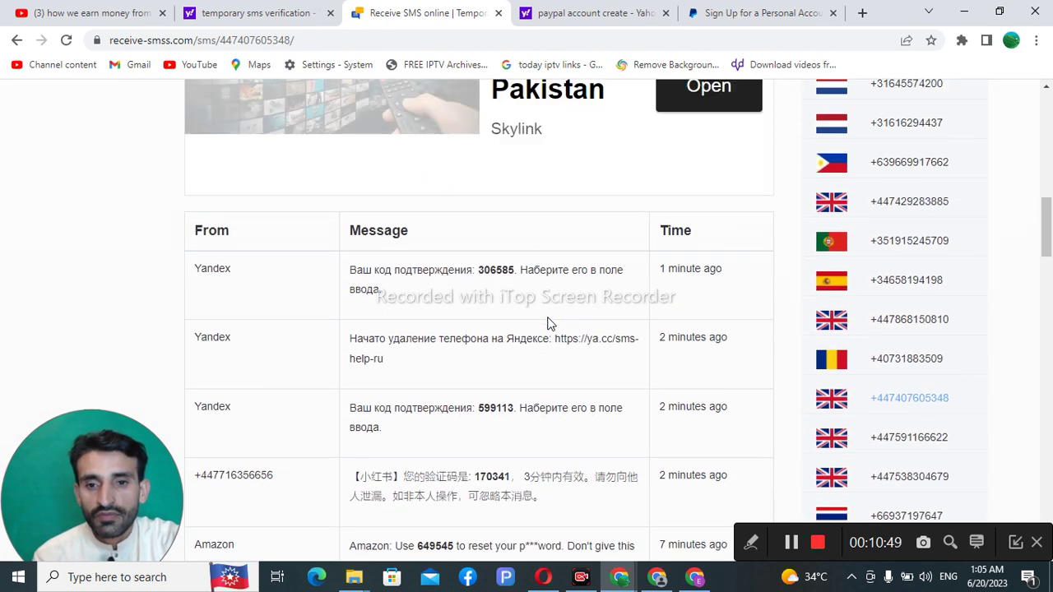
{"action": "scroll", "coordinate": [549, 323], "scroll_direction": "up", "scroll_amount": 5}
{"action": "scroll", "coordinate": [549, 323], "scroll_direction": "up", "scroll_amount": 1}
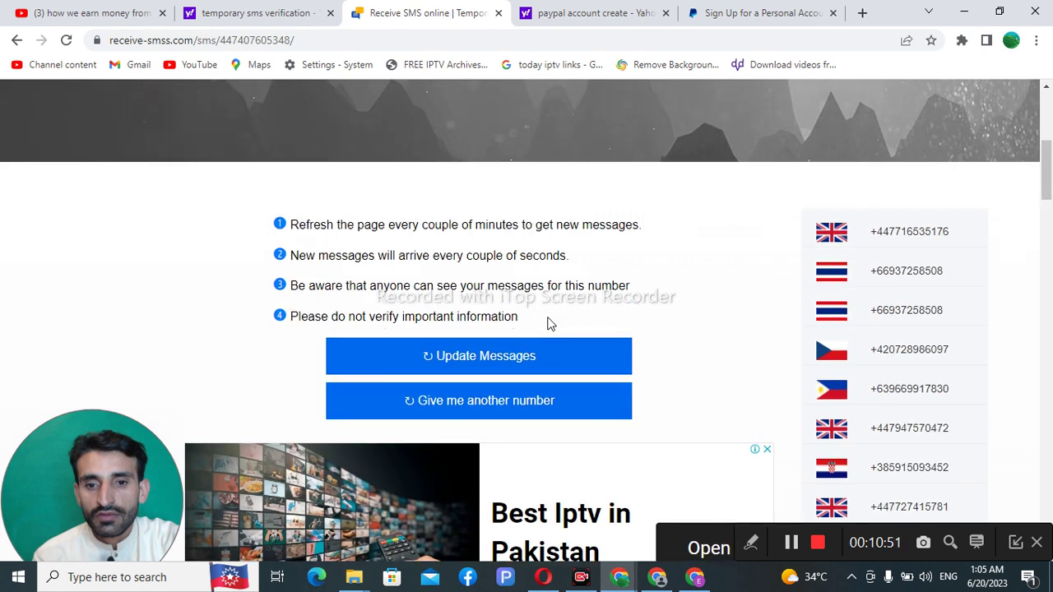
{"action": "left_click", "coordinate": [512, 367]}
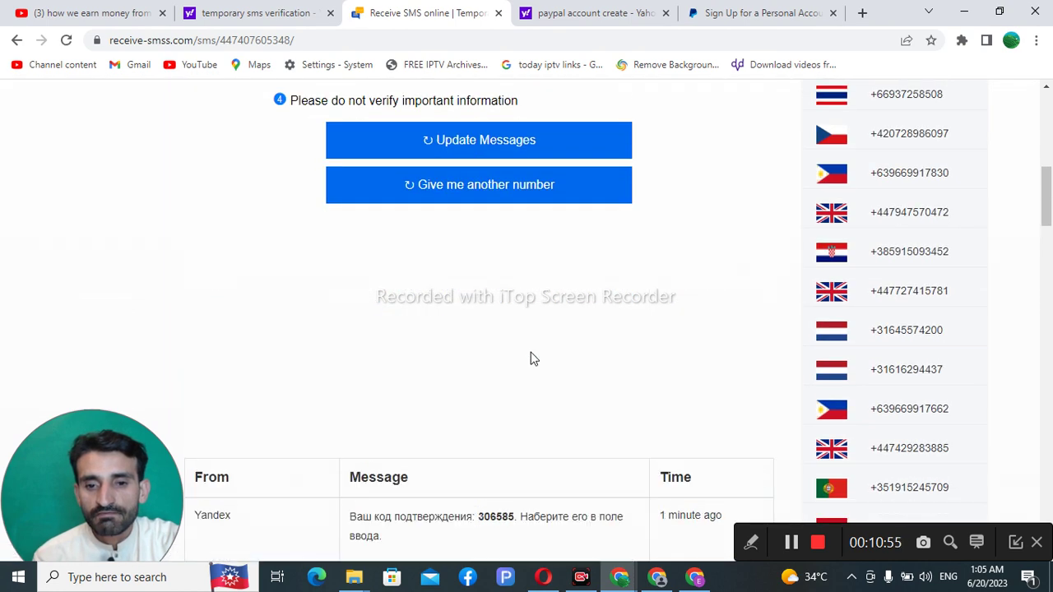
{"action": "scroll", "coordinate": [533, 356], "scroll_direction": "down", "scroll_amount": 5}
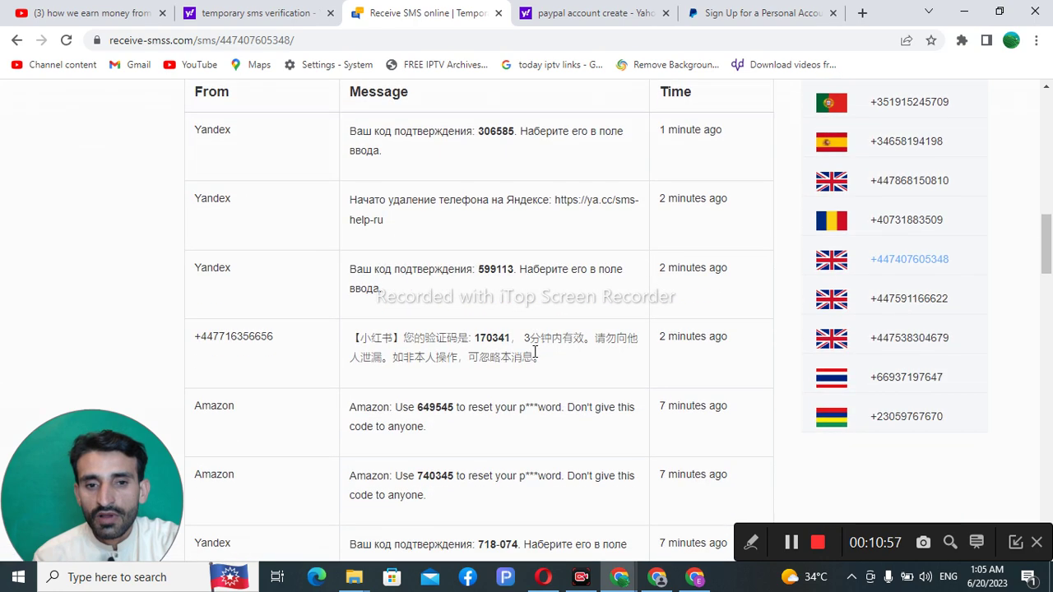
{"action": "scroll", "coordinate": [534, 352], "scroll_direction": "up", "scroll_amount": 1}
{"action": "scroll", "coordinate": [535, 352], "scroll_direction": "down", "scroll_amount": 1}
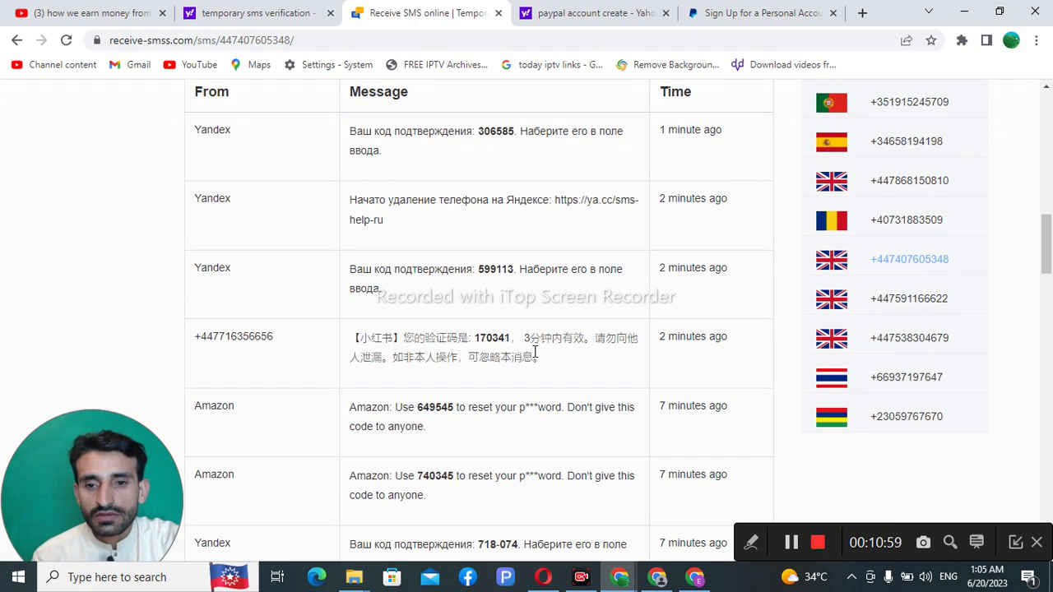
{"action": "scroll", "coordinate": [535, 352], "scroll_direction": "up", "scroll_amount": 2}
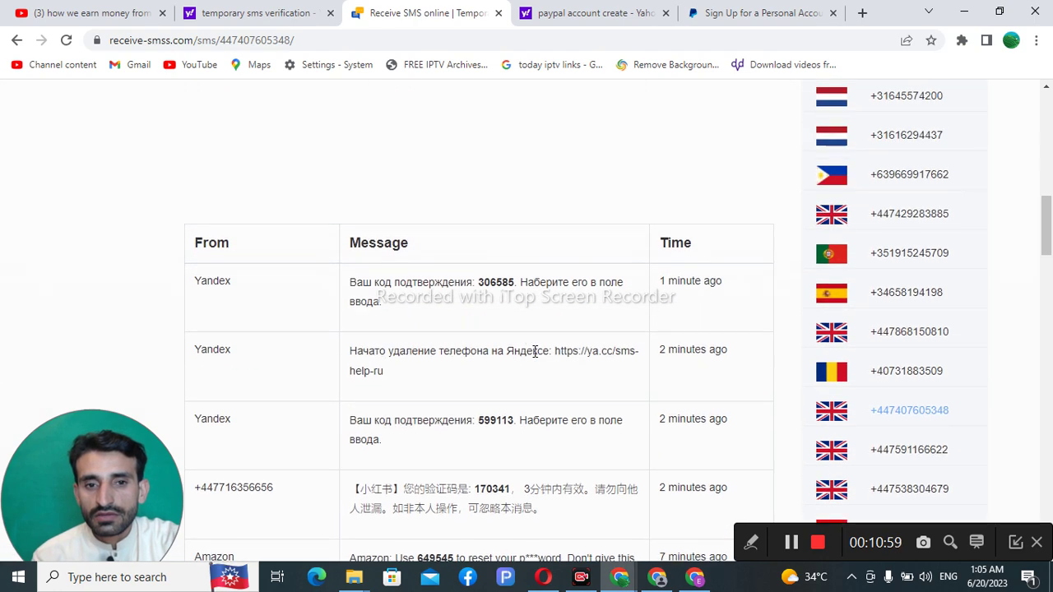
Step: Reload the inbox page twice more to check for new texts
{"action": "right_click", "coordinate": [510, 144]}
{"action": "left_click", "coordinate": [521, 183]}
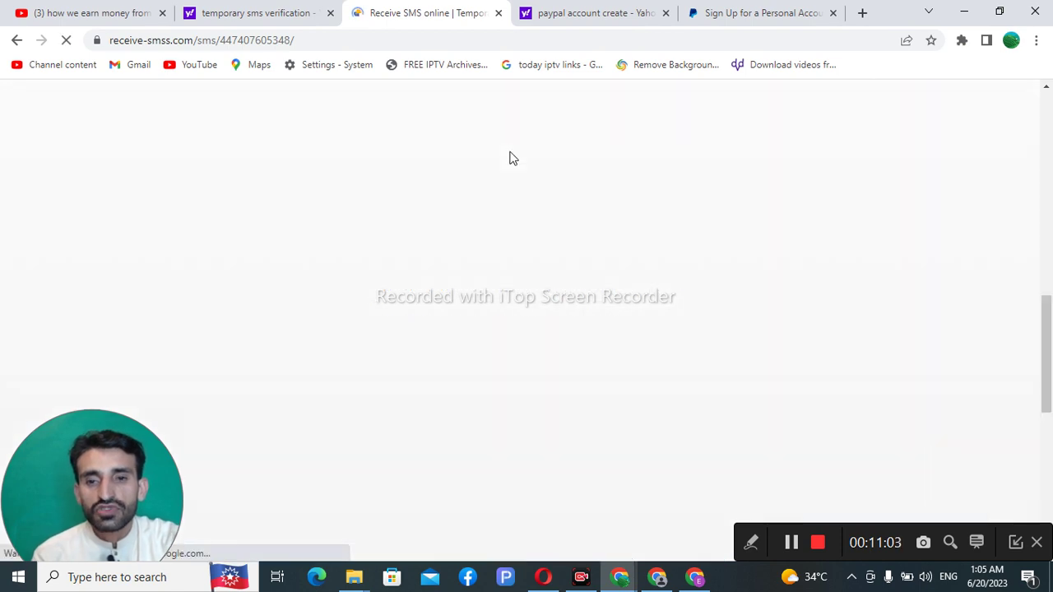
{"action": "right_click", "coordinate": [511, 156]}
{"action": "scroll", "coordinate": [493, 237], "scroll_direction": "up", "scroll_amount": 2}
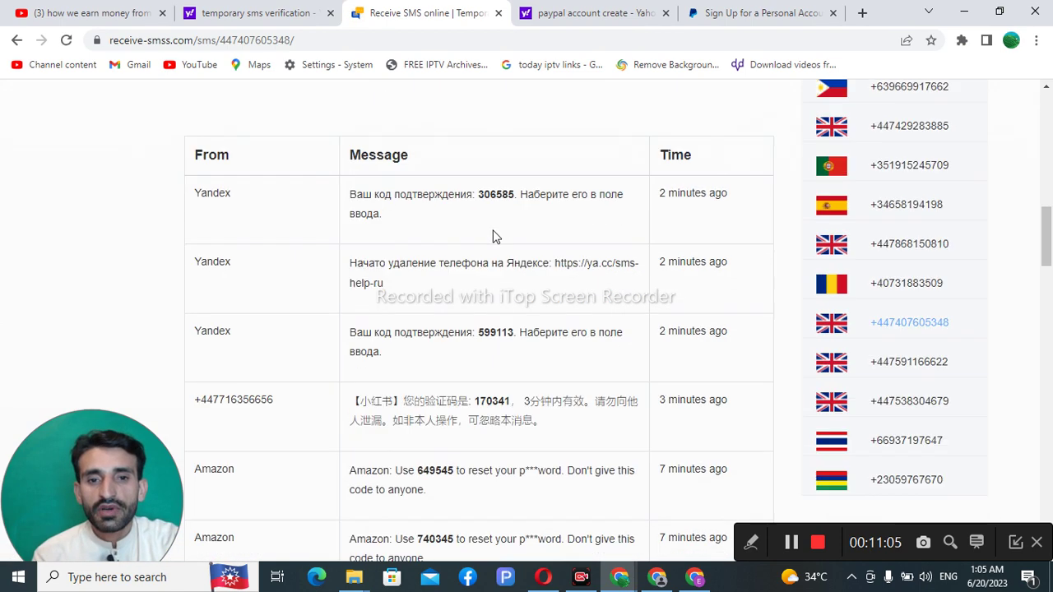
{"action": "scroll", "coordinate": [494, 237], "scroll_direction": "up", "scroll_amount": 1}
{"action": "right_click", "coordinate": [505, 124]}
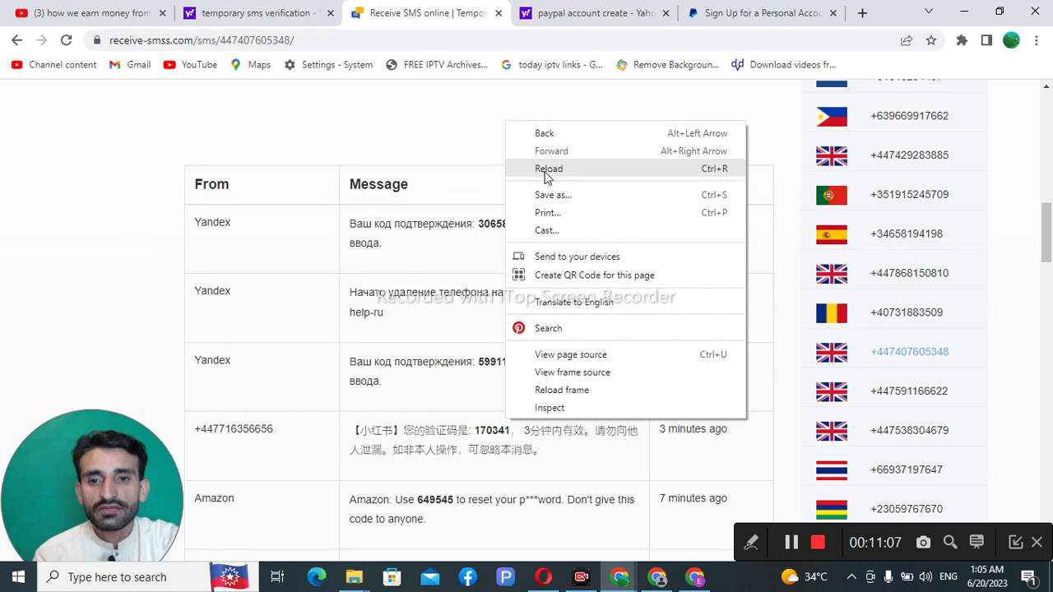
{"action": "left_click", "coordinate": [545, 172]}
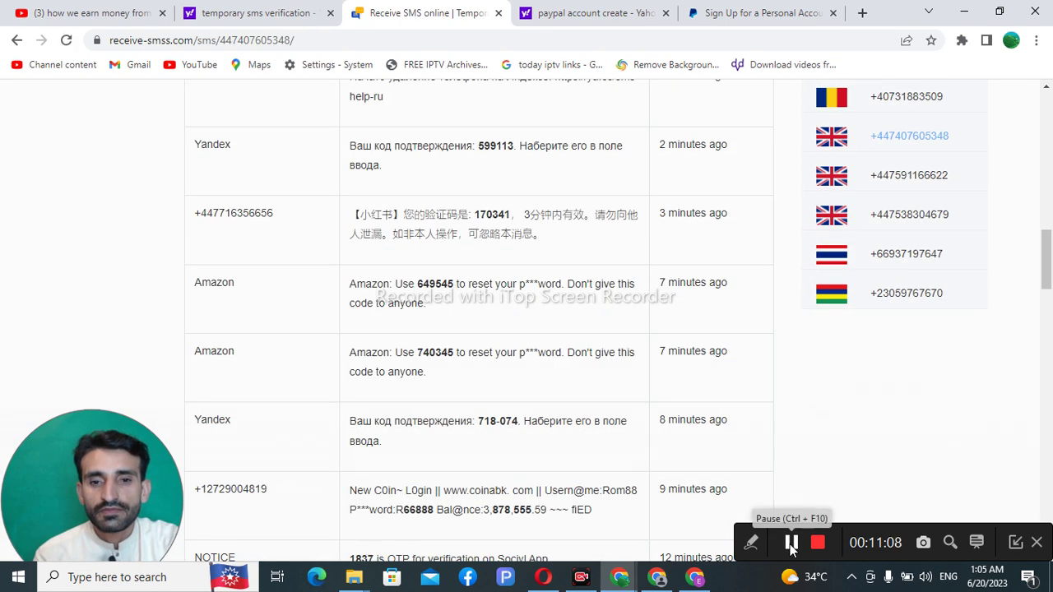
{"action": "left_click", "coordinate": [792, 543]}
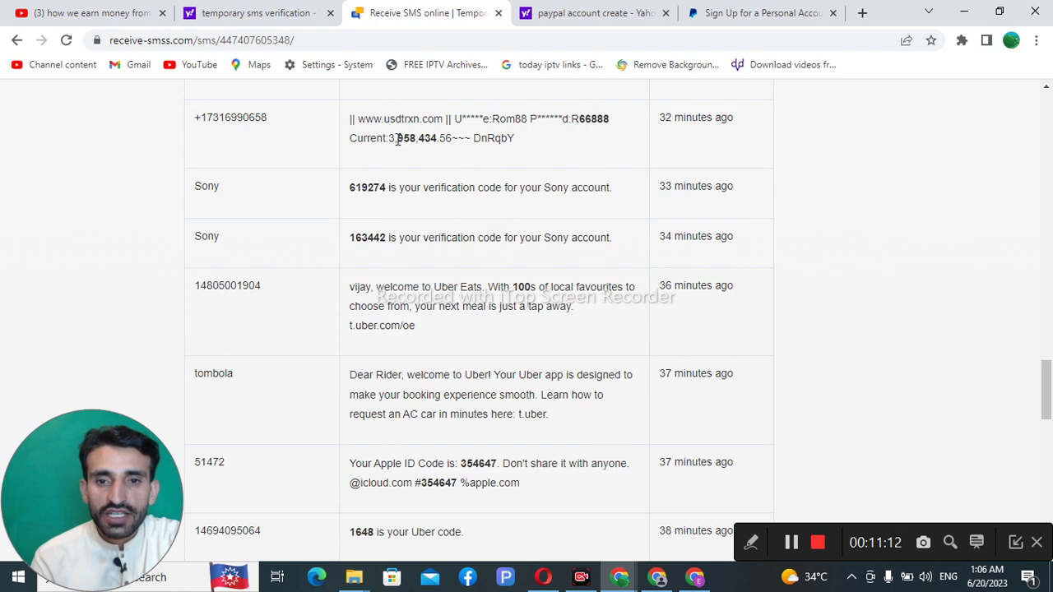
Step: Copy the digits 958,434 from an older message and return to PayPal's confirmation page
{"action": "left_click_drag", "start_coordinate": [398, 139], "coordinate": [452, 140]}
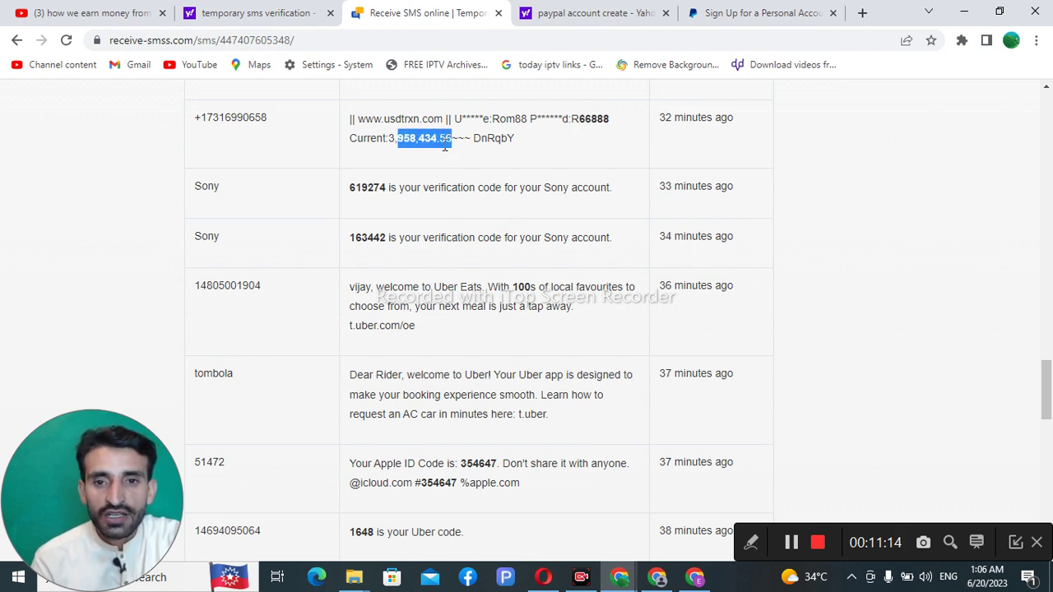
{"action": "left_click", "coordinate": [399, 139]}
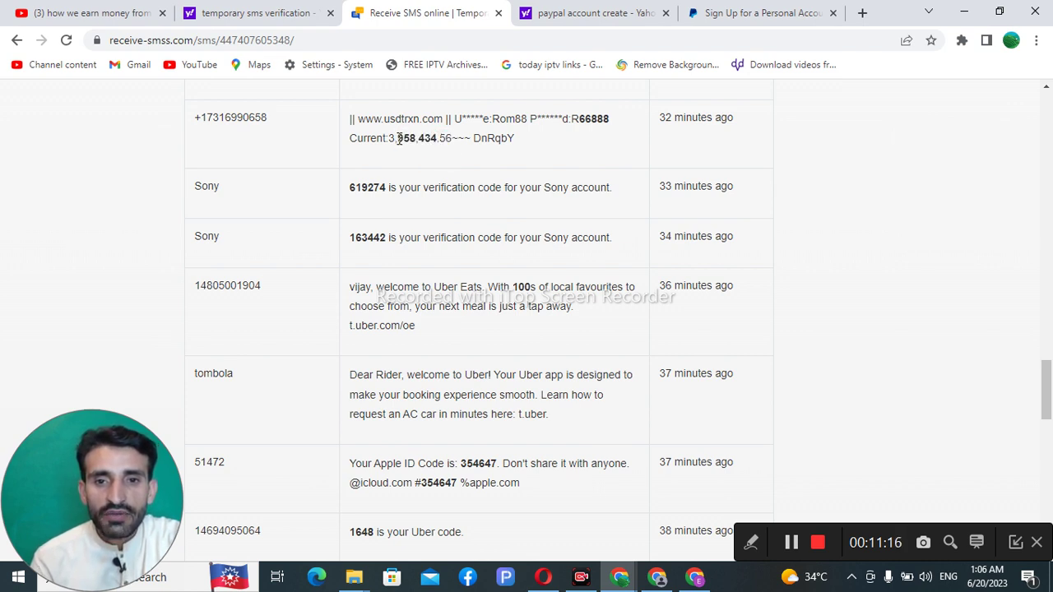
{"action": "left_click_drag", "start_coordinate": [399, 138], "coordinate": [437, 140]}
{"action": "right_click", "coordinate": [410, 140]}
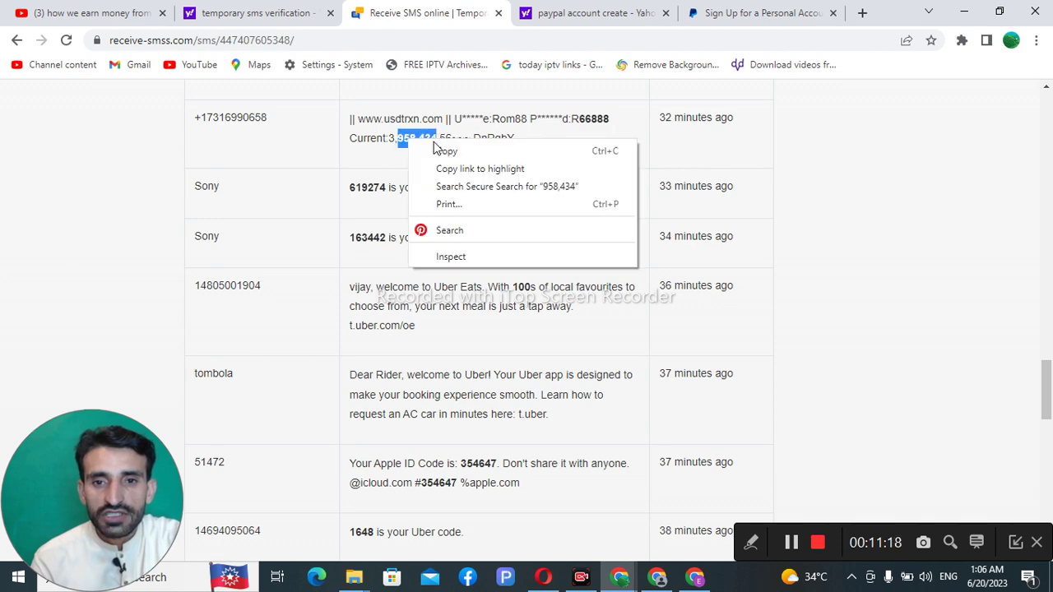
{"action": "left_click", "coordinate": [444, 152]}
{"action": "scroll", "coordinate": [458, 191], "scroll_direction": "down", "scroll_amount": 1}
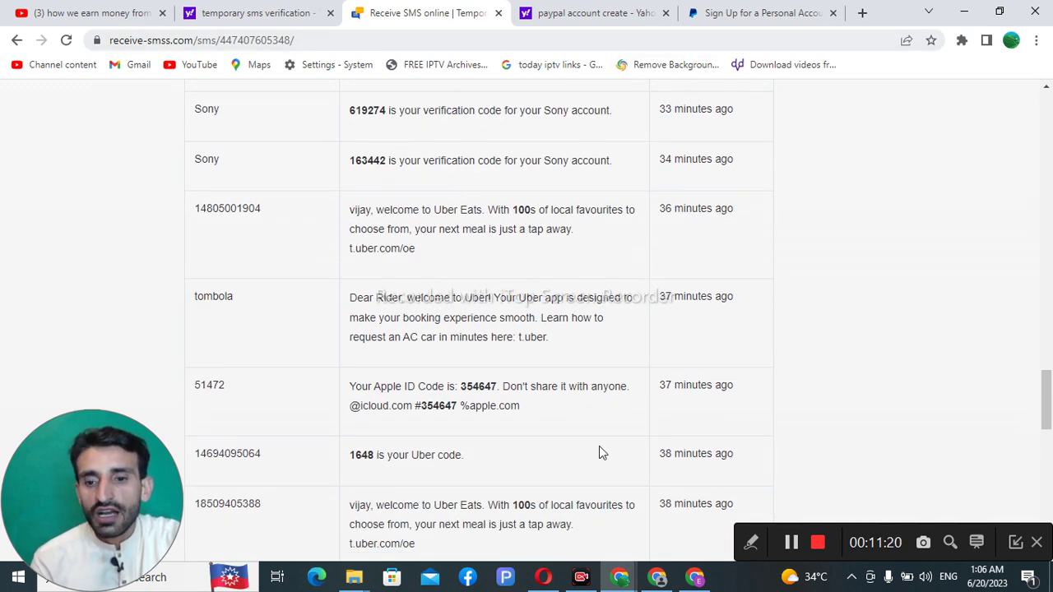
{"action": "key", "text": "alt+Tab"}
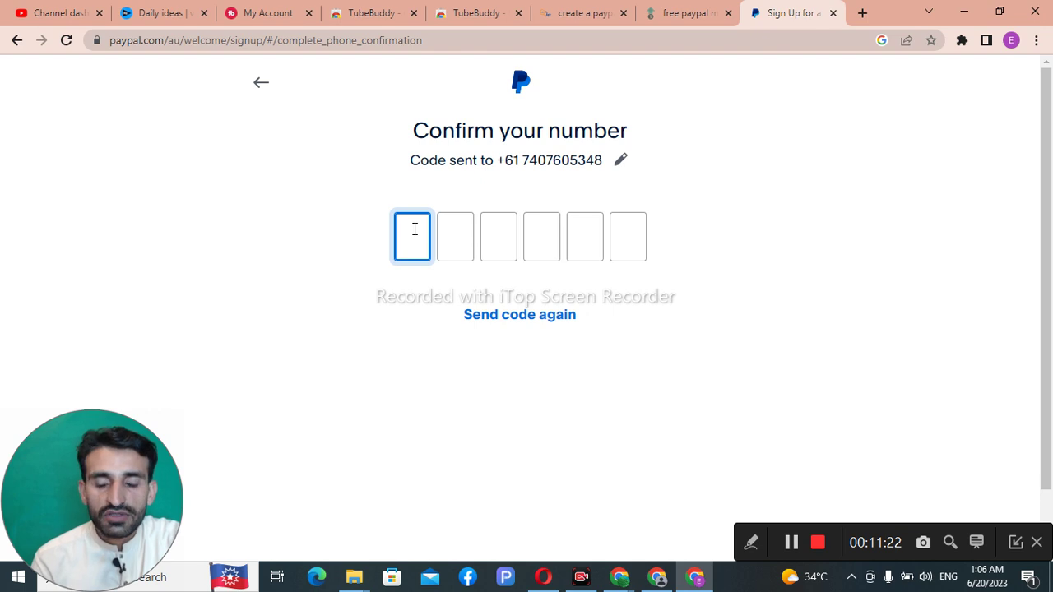
Step: Paste the copied digits so the first three code boxes hold 9, 5 and 8
{"action": "right_click", "coordinate": [414, 230]}
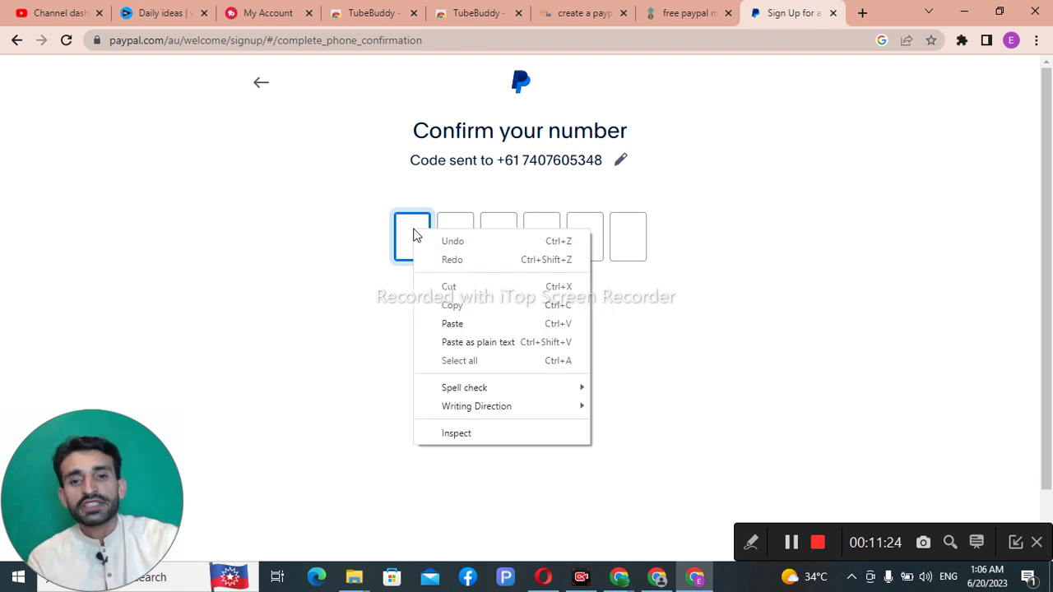
{"action": "left_click", "coordinate": [453, 325]}
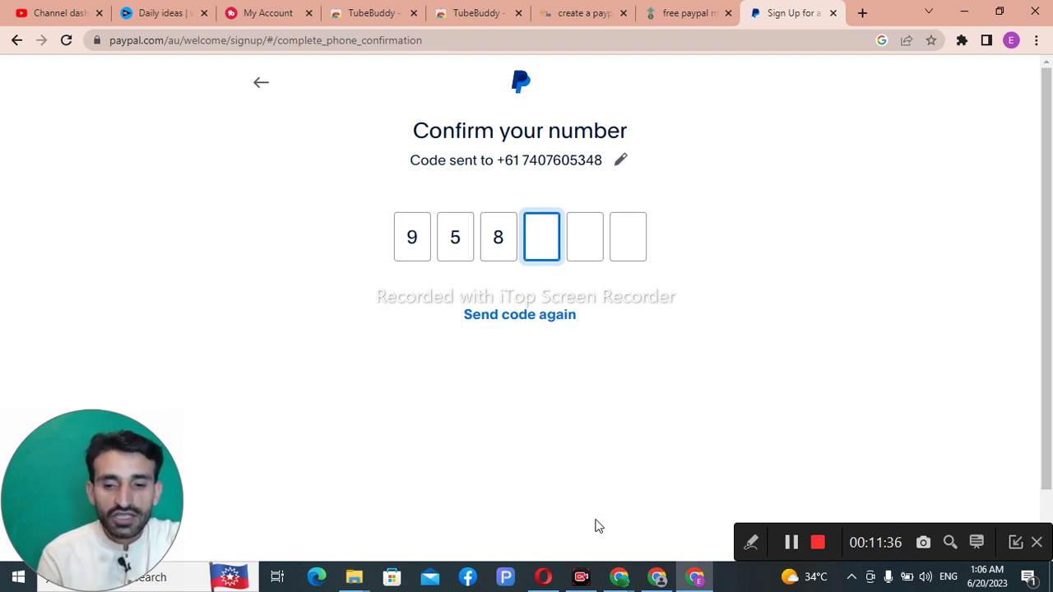
{"action": "mouse_move", "coordinate": [599, 583]}
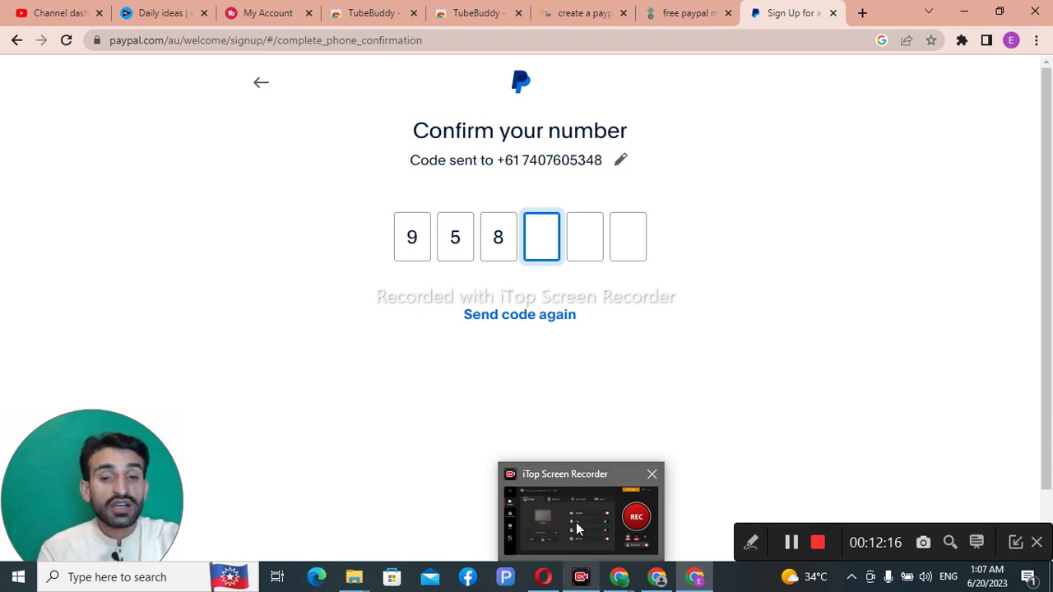
Step: Bring the separate Chrome window with a blank Google New Tab to the front
{"action": "mouse_move", "coordinate": [576, 527]}
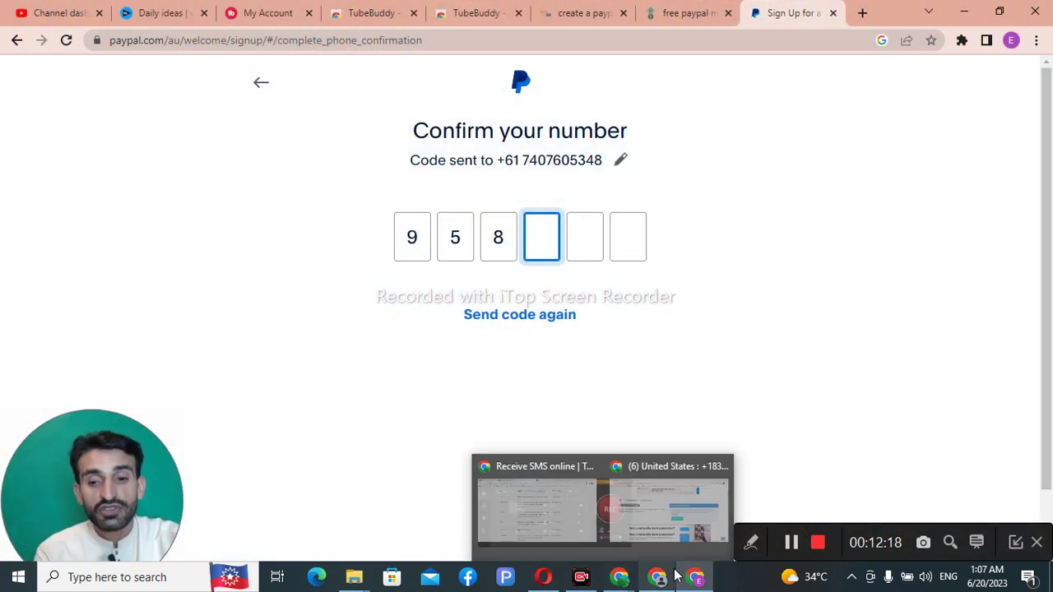
{"action": "mouse_move", "coordinate": [660, 574]}
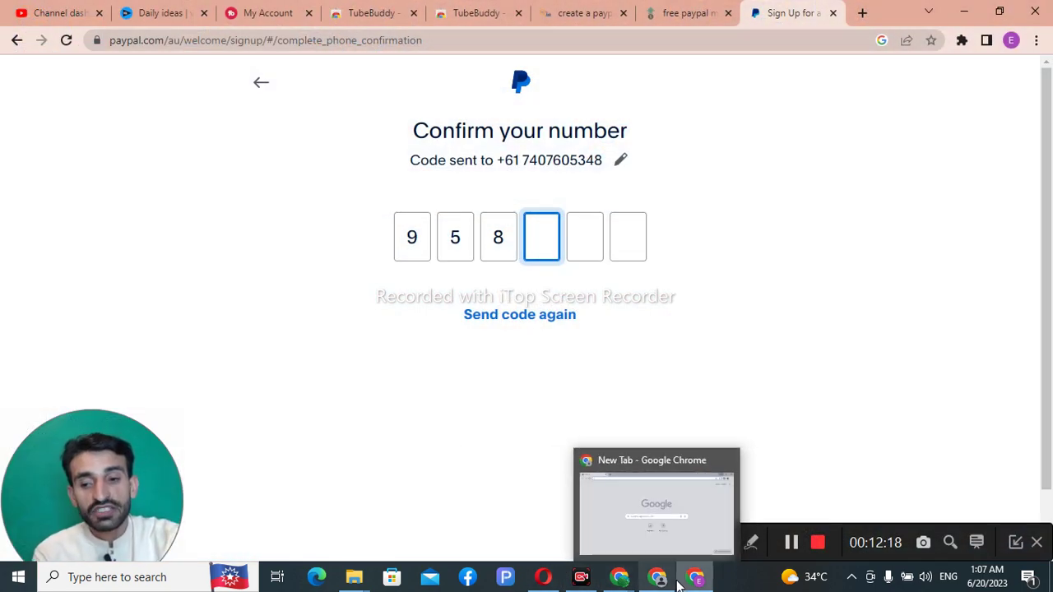
{"action": "mouse_move", "coordinate": [656, 513]}
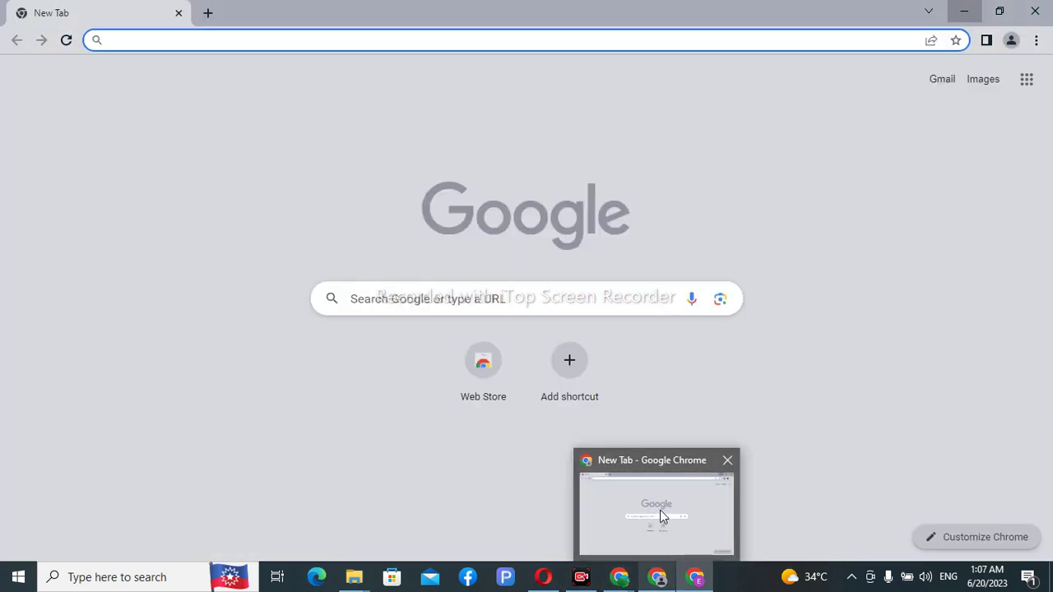